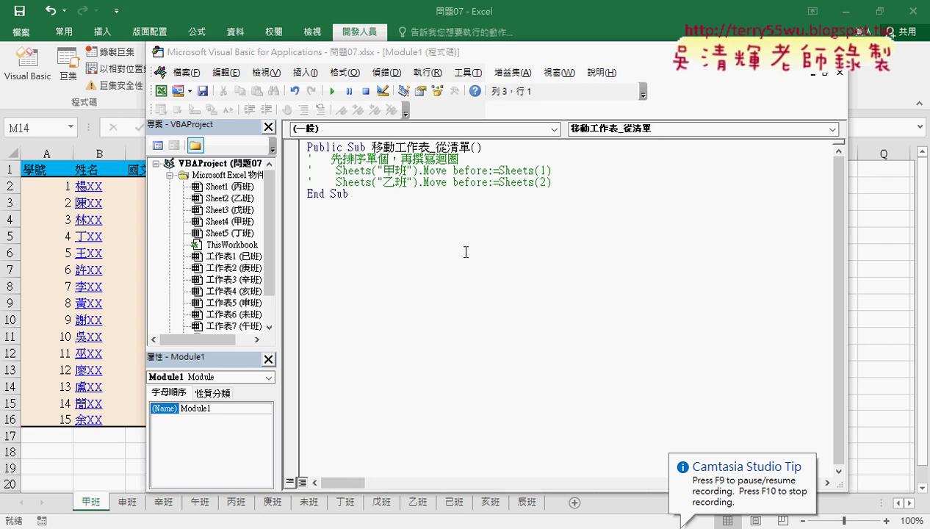
- Return to the worksheet and highlight the 清單 header in I1 and the row of sheet tabs
{"action": "left_click_drag", "start_coordinate": [472, 52], "coordinate": [540, 67]}
{"action": "key", "text": "alt+F11"}
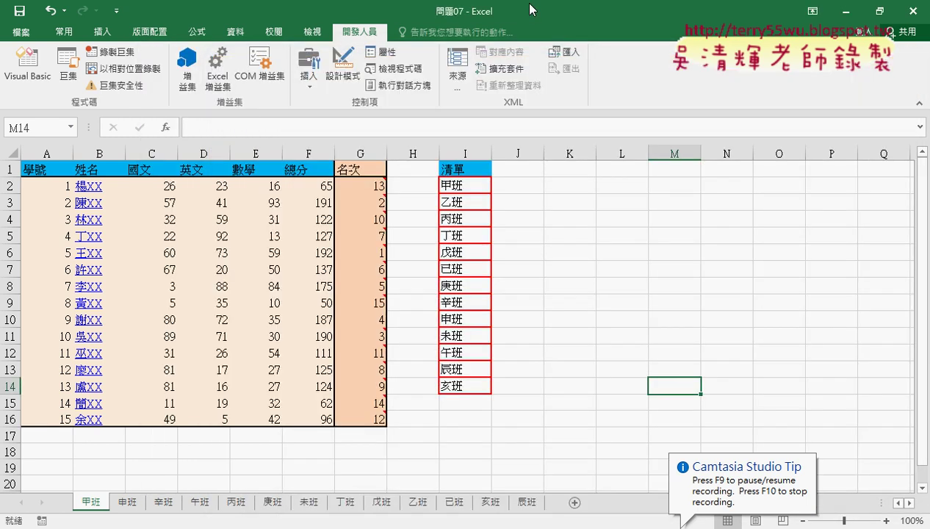
{"action": "left_click", "coordinate": [464, 170]}
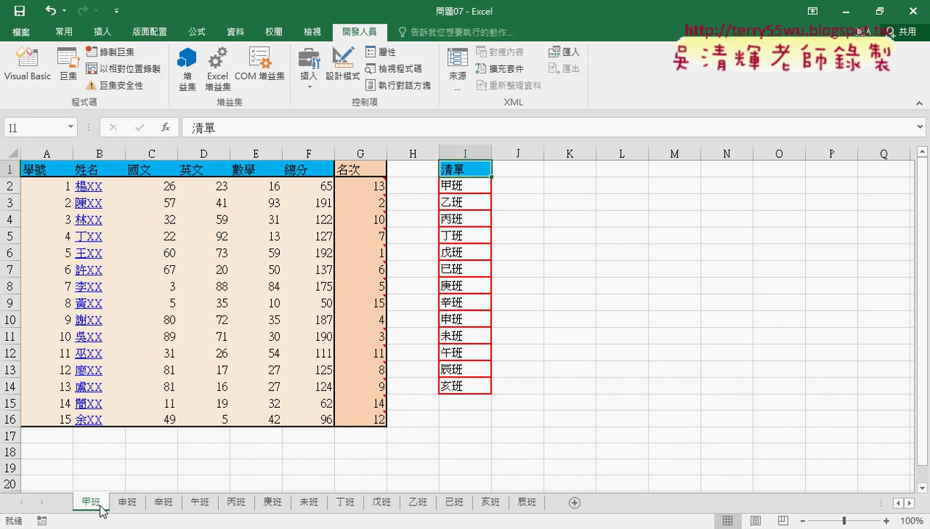
{"action": "left_click_drag", "start_coordinate": [100, 505], "coordinate": [105, 505]}
{"action": "left_click_drag", "start_coordinate": [489, 176], "coordinate": [477, 175]}
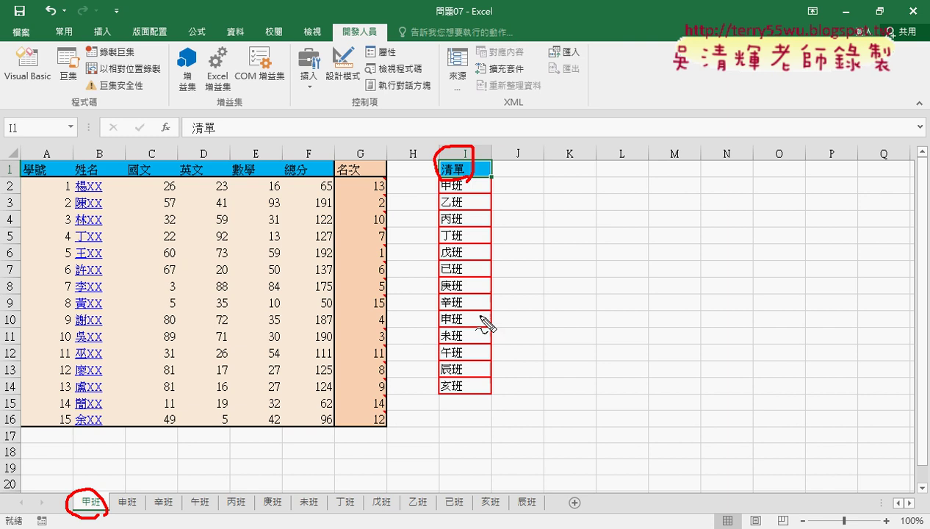
{"action": "mouse_move", "coordinate": [514, 515]}
{"action": "left_mouse_down"}
{"action": "mouse_move", "coordinate": [71, 516]}
{"action": "mouse_move", "coordinate": [139, 488]}
{"action": "mouse_move", "coordinate": [536, 488]}
{"action": "mouse_move", "coordinate": [547, 514]}
{"action": "mouse_move", "coordinate": [488, 514]}
{"action": "left_mouse_up"}
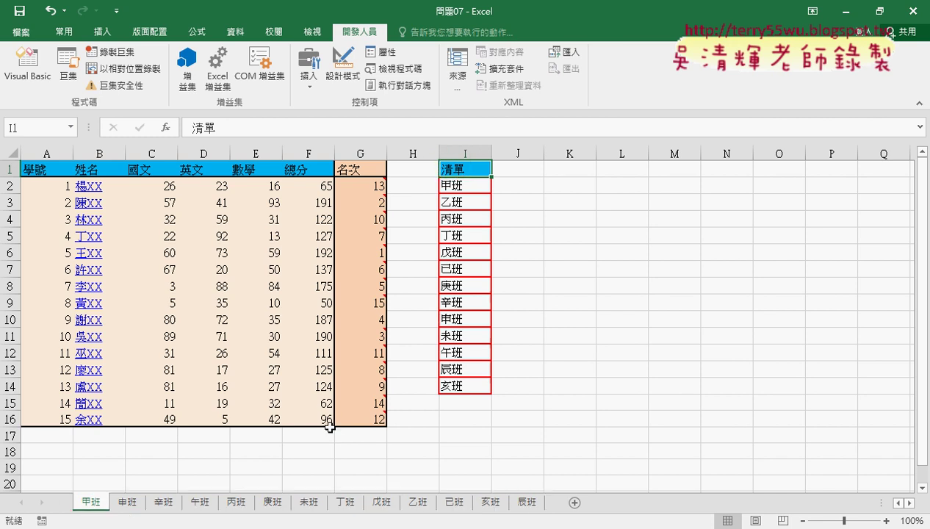
{"action": "right_click", "coordinate": [100, 506]}
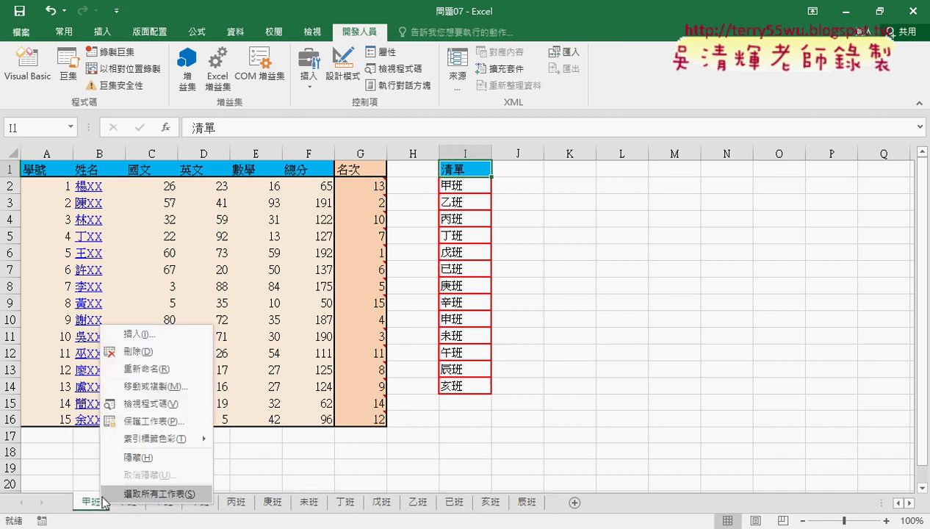
{"action": "left_click", "coordinate": [166, 386]}
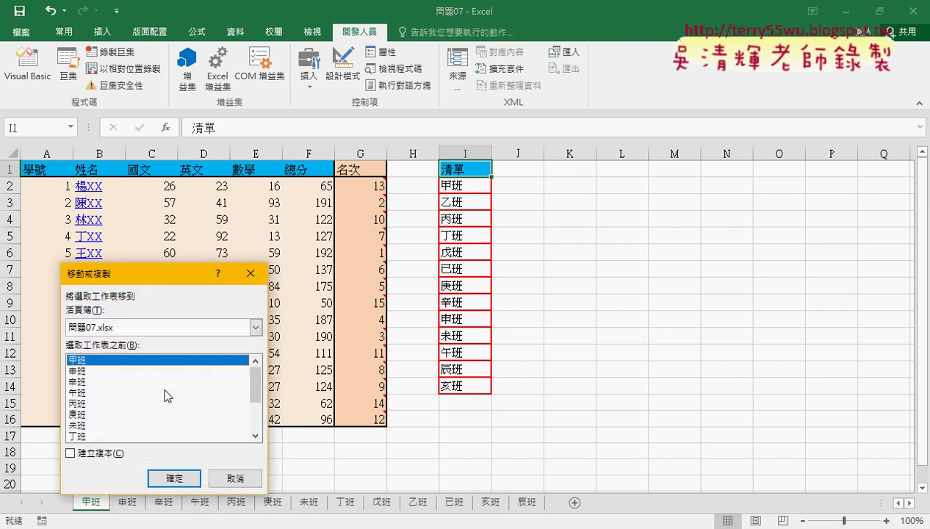
{"action": "left_click_drag", "start_coordinate": [160, 277], "coordinate": [420, 188]}
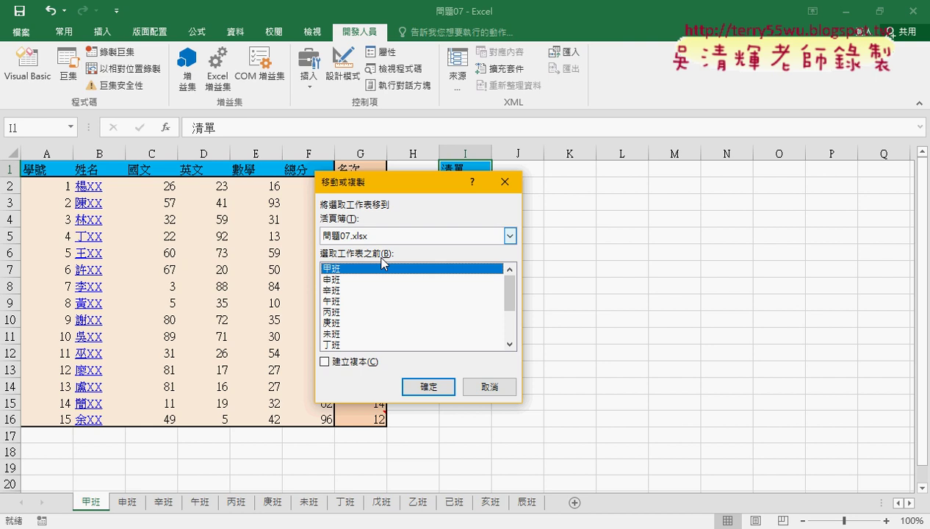
{"action": "left_click", "coordinate": [323, 362]}
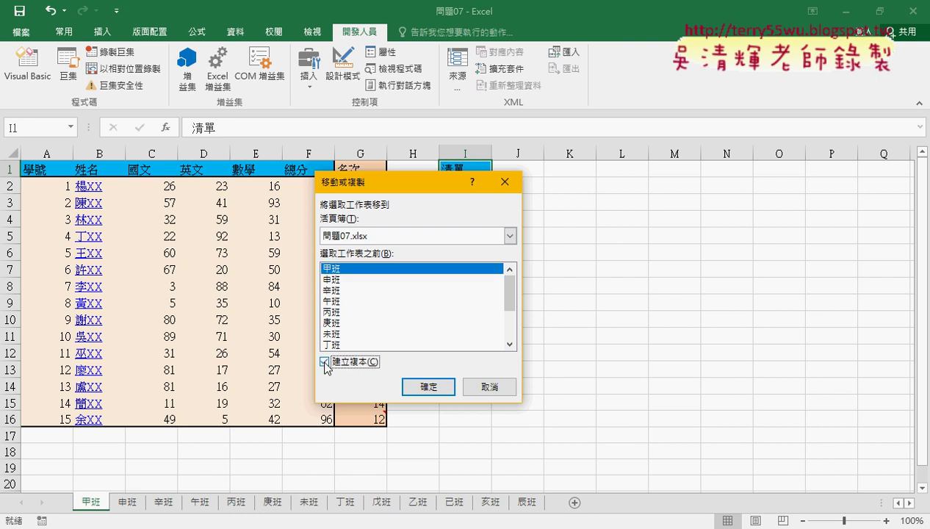
{"action": "left_click", "coordinate": [324, 362]}
{"action": "mouse_move", "coordinate": [514, 294]}
{"action": "left_mouse_down"}
{"action": "mouse_move", "coordinate": [509, 340]}
{"action": "mouse_move", "coordinate": [510, 282]}
{"action": "left_mouse_up"}
{"action": "left_click", "coordinate": [485, 385]}
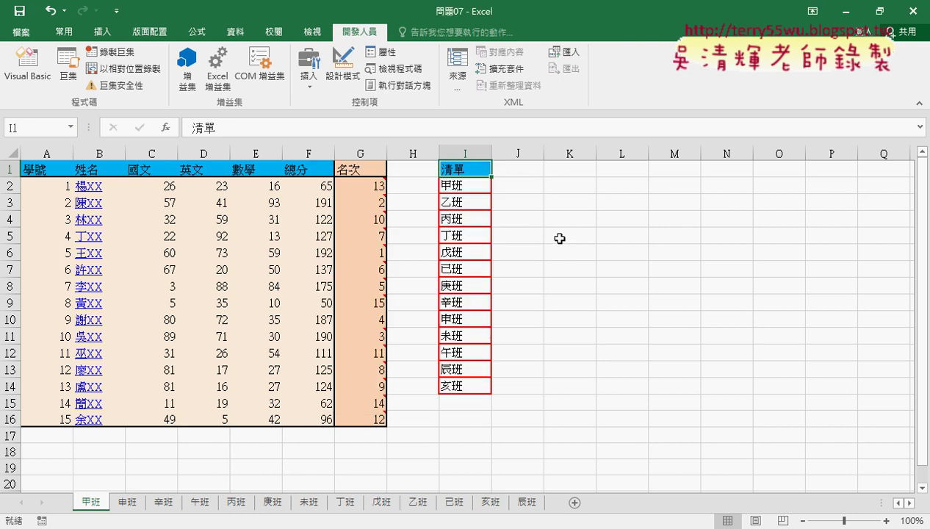
- Open the VBA editor to Module1's 移動工作表_從清單 macro
{"action": "left_click", "coordinate": [39, 86]}
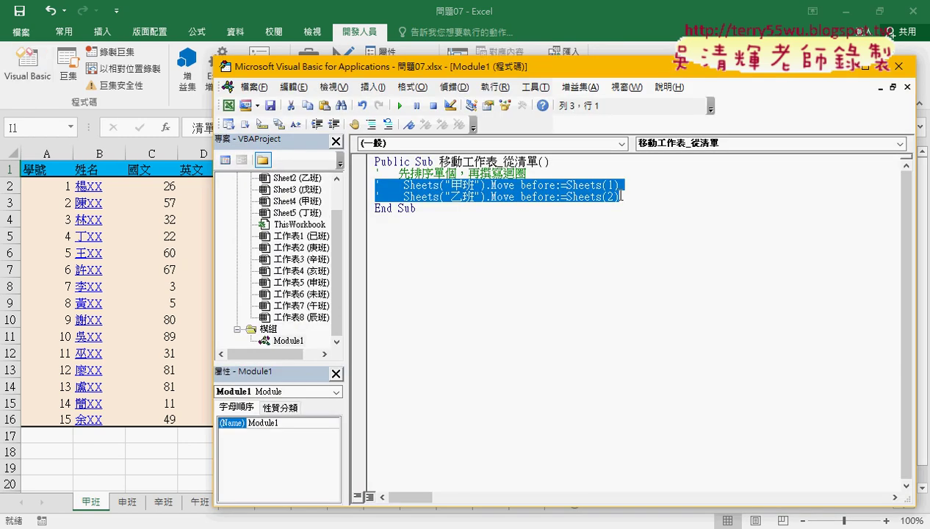
{"action": "left_click", "coordinate": [288, 341]}
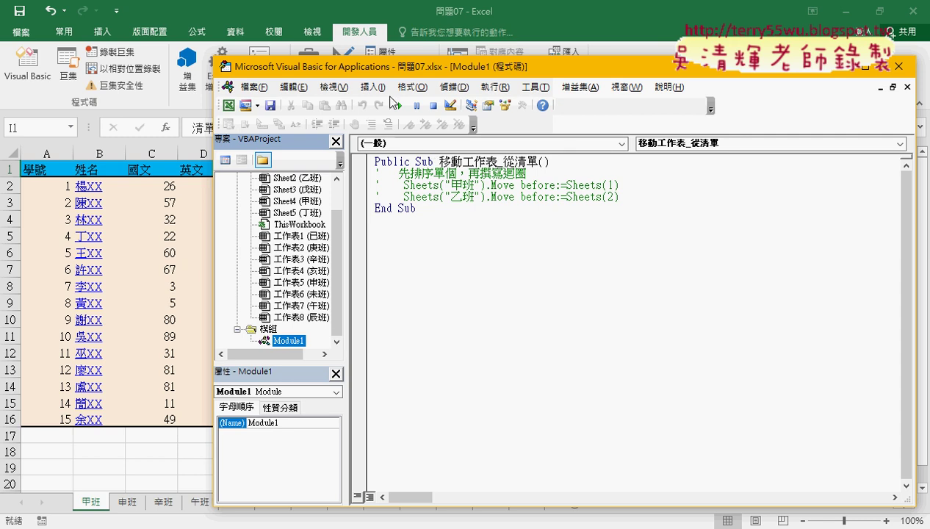
{"action": "left_click_drag", "start_coordinate": [440, 161], "coordinate": [537, 161]}
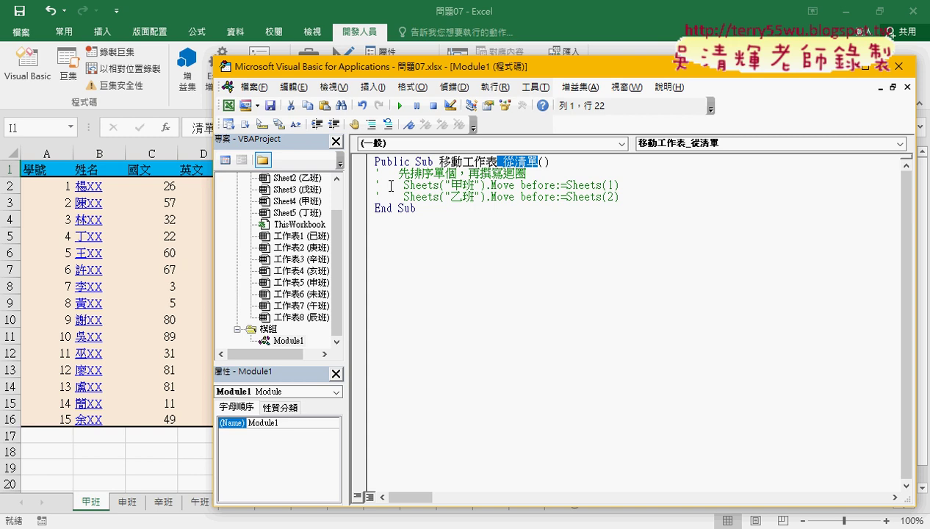
- Remove the apostrophe from line 3 and delete everything after Sheets
{"action": "left_click_drag", "start_coordinate": [382, 185], "coordinate": [373, 185]}
{"action": "key", "text": "Delete"}
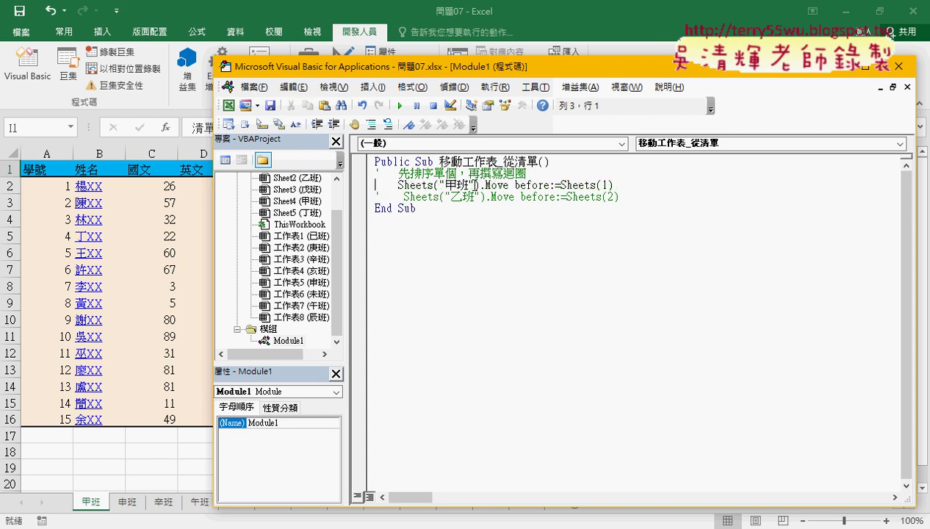
{"action": "key", "text": "Right"}
{"action": "key", "text": "Right"}
{"action": "key", "text": "Right"}
{"action": "key", "text": "Right"}
{"action": "key", "text": "Right"}
{"action": "key", "text": "Right"}
{"action": "key", "text": "Right"}
{"action": "key", "text": "Right"}
{"action": "key", "text": "Right"}
{"action": "key", "text": "shift+End"}
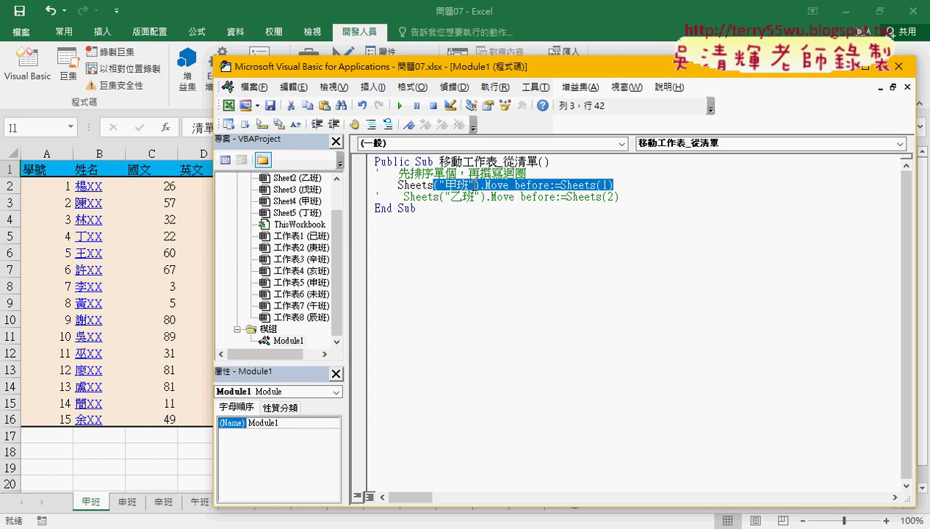
{"action": "key", "text": "Delete"}
- Add a period after Sheets and browse its member list, including Application and Count
{"action": "type", "text": "."}
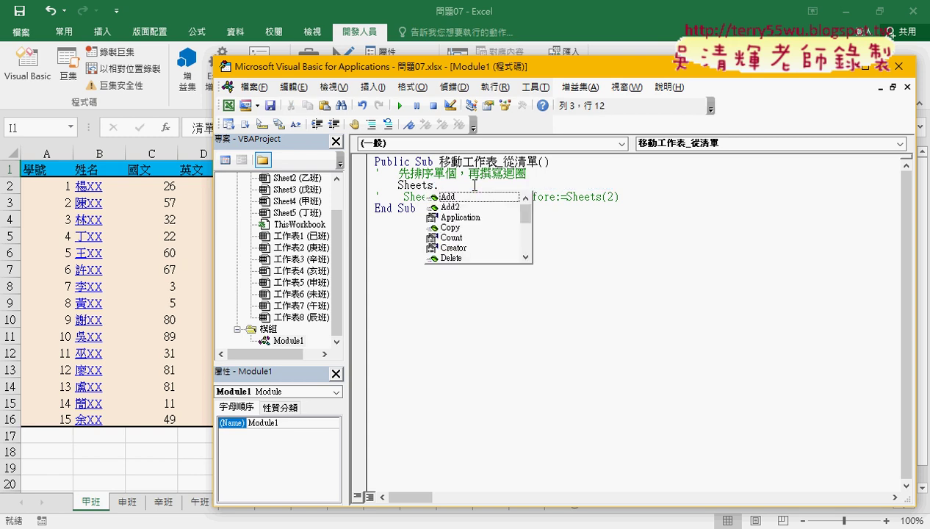
{"action": "key", "text": "Down"}
{"action": "key", "text": "Down"}
{"action": "key", "text": "Down"}
{"action": "key", "text": "Down"}
{"action": "key", "text": "Down"}
{"action": "key", "text": "Down"}
{"action": "key", "text": "Down"}
{"action": "key", "text": "Up"}
{"action": "key", "text": "Up"}
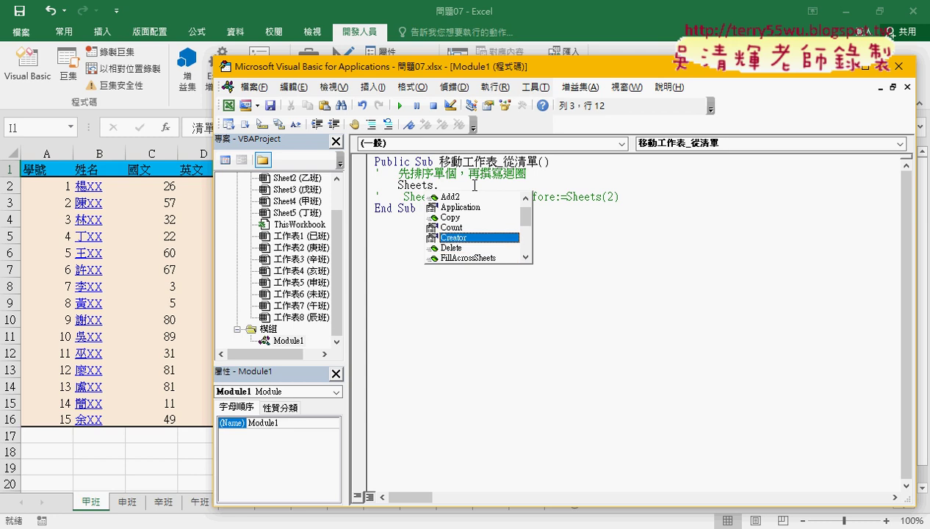
{"action": "key", "text": "Up"}
{"action": "key", "text": "Up"}
{"action": "key", "text": "Up"}
{"action": "key", "text": "Up"}
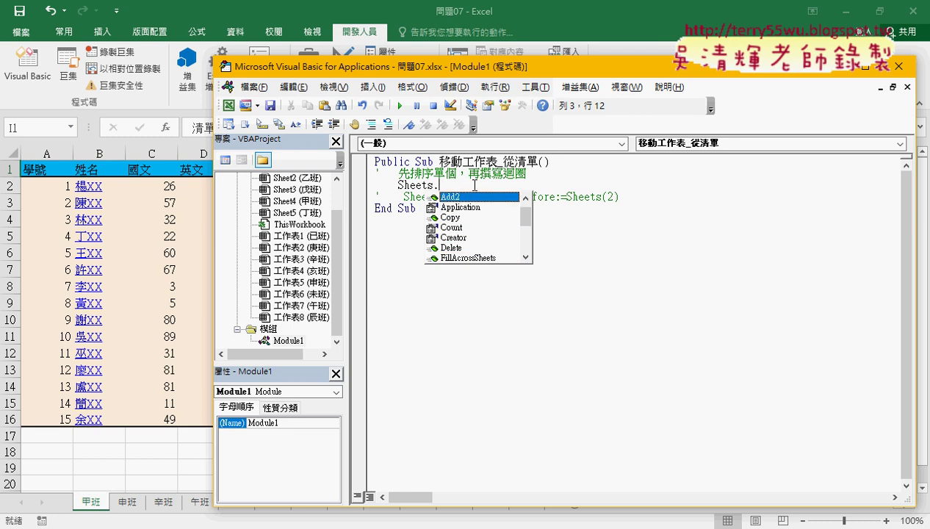
{"action": "key", "text": "Down"}
{"action": "key", "text": "Down"}
{"action": "key", "text": "Up"}
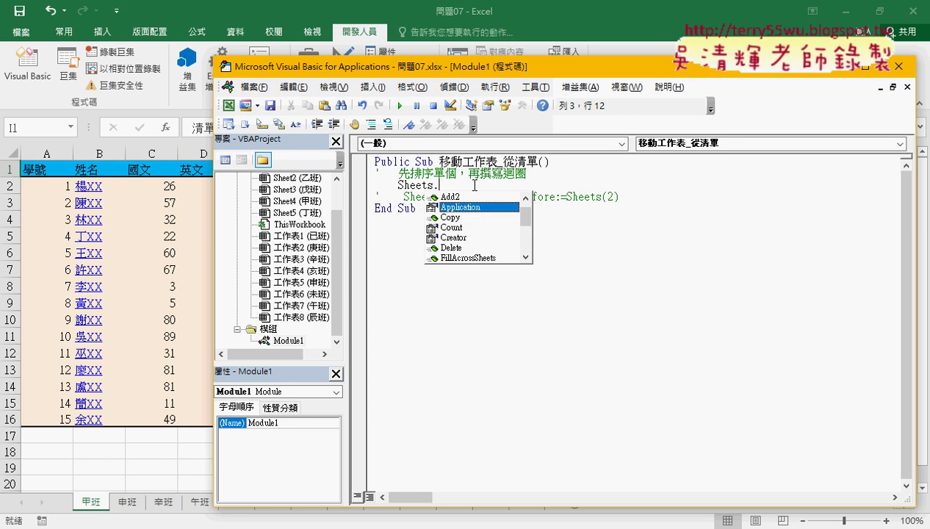
{"action": "key", "text": "Down"}
{"action": "key", "text": "Down"}
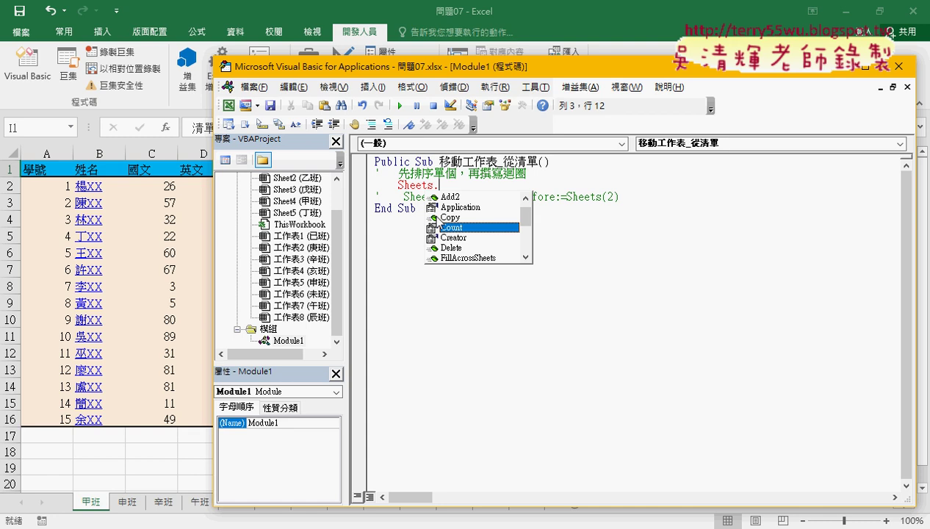
- Preview the Move member by typing .m after Sheets, then remove it
{"action": "key", "text": "BackSpace"}
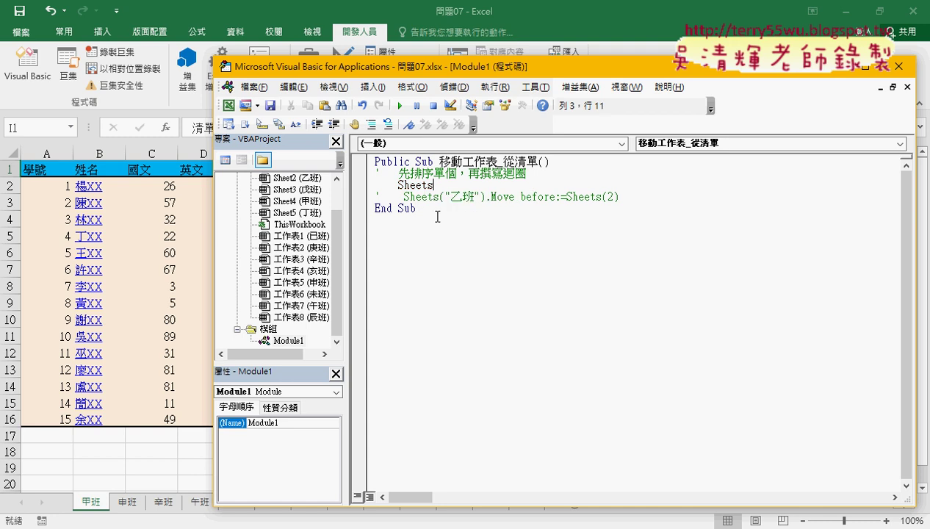
{"action": "type", "text": "."}
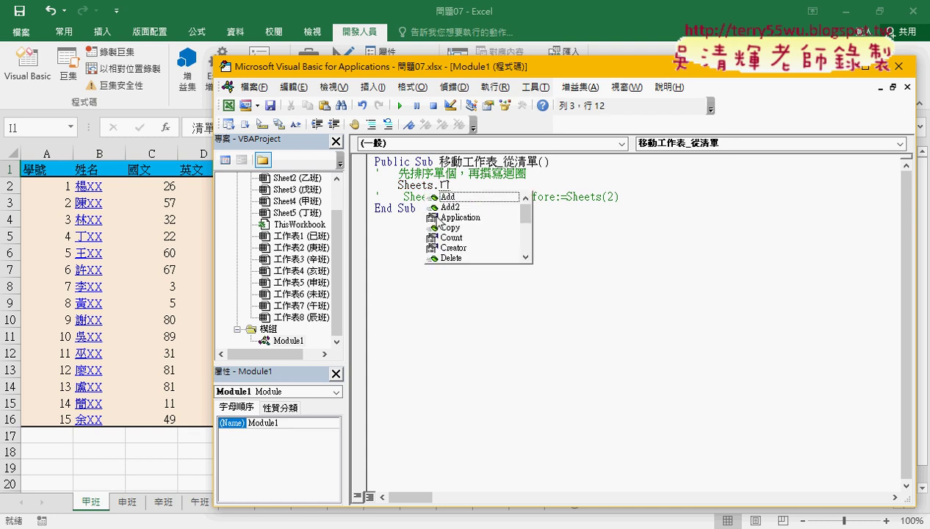
{"action": "type", "text": "m"}
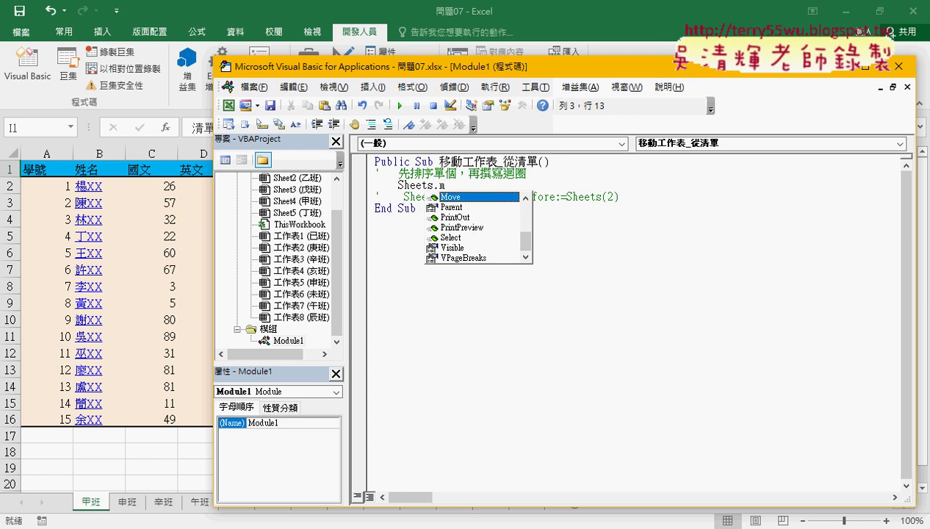
{"action": "key", "text": "BackSpace"}
{"action": "key", "text": "BackSpace"}
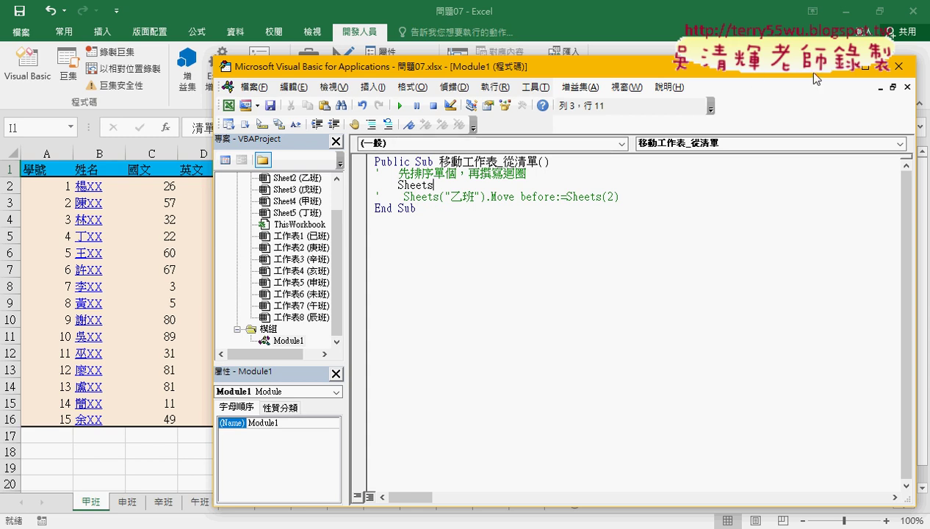
- In the workbook, move the 甲班 sheet tab between 未班 and 丁班, then return to the editor
{"action": "key", "text": "alt+F11"}
{"action": "left_click_drag", "start_coordinate": [95, 502], "coordinate": [335, 503]}
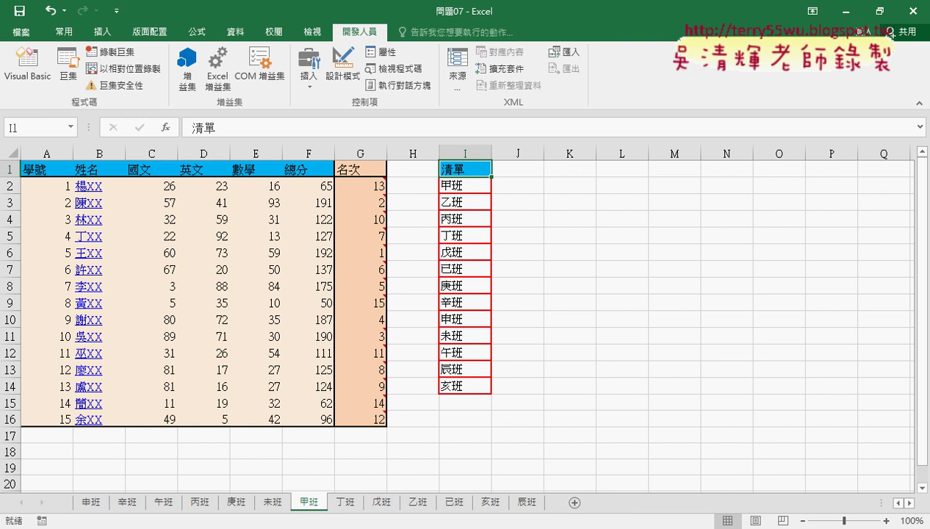
{"action": "left_click", "coordinate": [378, 492]}
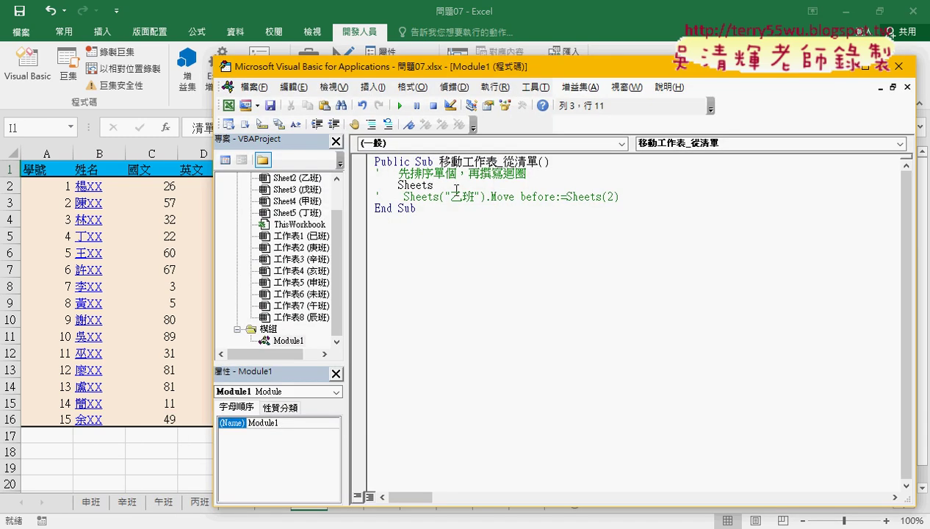
- Complete line 3 as Sheets("甲班")
{"action": "type", "text": "()"}
{"action": "key", "text": "Left"}
{"action": "type", "text": "\""}
{"action": "type", "text": "假"}
{"action": "type", "text": "甲班"}
{"action": "type", "text": "\")"}
- Extend line 3 to Sheets("甲班").Move before:=Sheets(1)
{"action": "left_click_drag", "start_coordinate": [434, 506], "coordinate": [411, 470]}
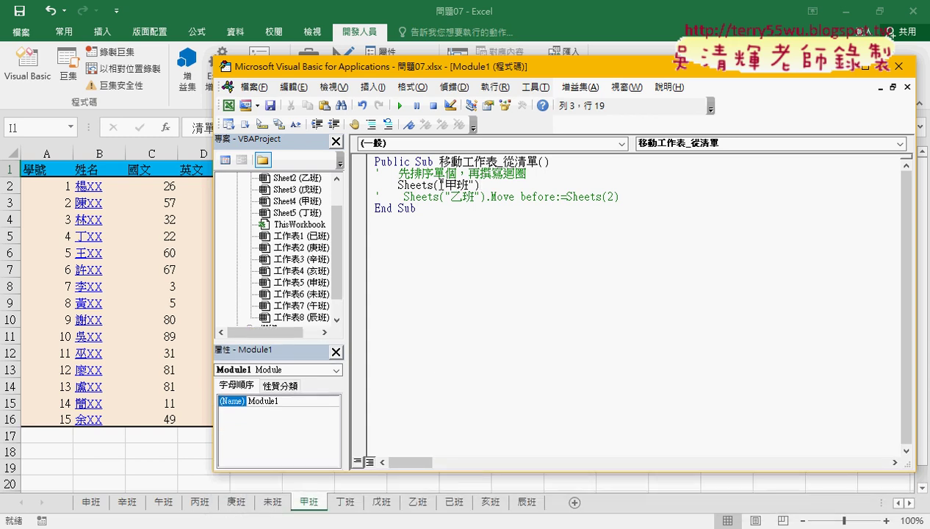
{"action": "left_click_drag", "start_coordinate": [439, 184], "coordinate": [473, 185]}
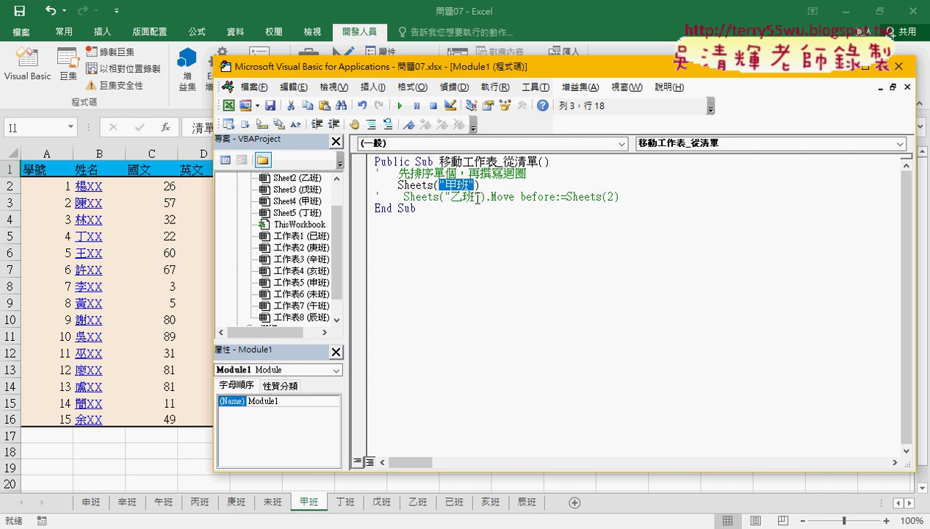
{"action": "key", "text": "End"}
{"action": "type", "text": "."}
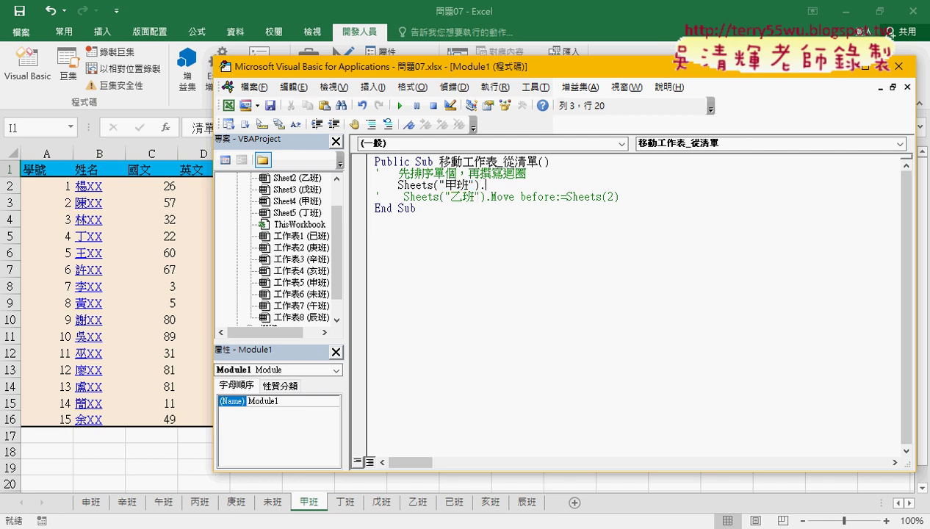
{"action": "type", "text": "ㄍㄜ"}
{"action": "key", "text": "BackSpace"}
{"action": "key", "text": "BackSpace"}
{"action": "type", "text": "mov"}
{"action": "type", "text": "e "}
{"action": "type", "text": "bef"}
{"action": "type", "text": "ore"}
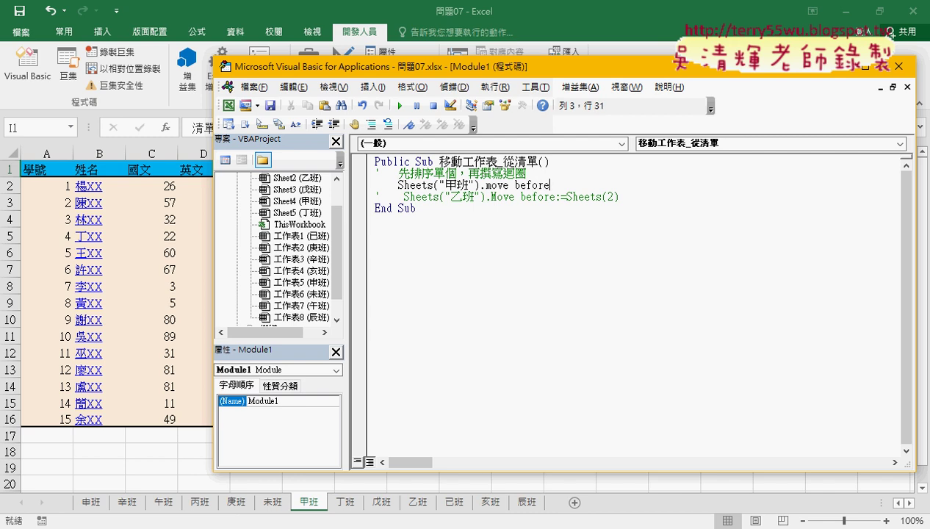
{"action": "type", "text": ":="}
{"action": "type", "text": "she"}
{"action": "type", "text": "ets("}
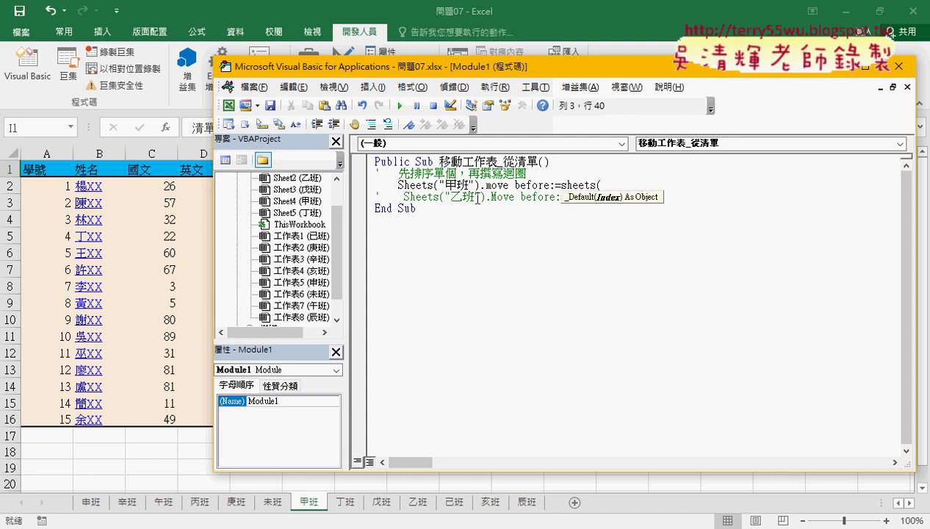
{"action": "type", "text": "1)"}
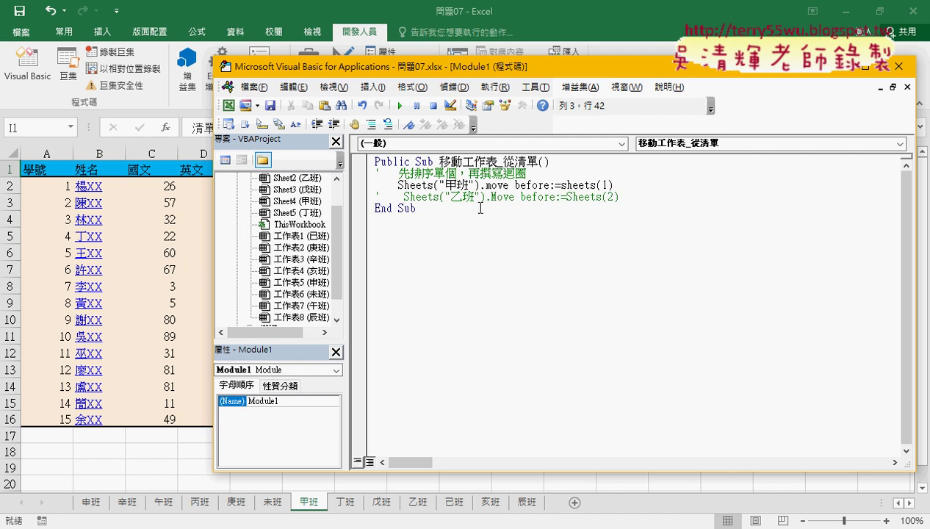
{"action": "left_click", "coordinate": [592, 220]}
{"action": "left_click_drag", "start_coordinate": [614, 186], "coordinate": [397, 186]}
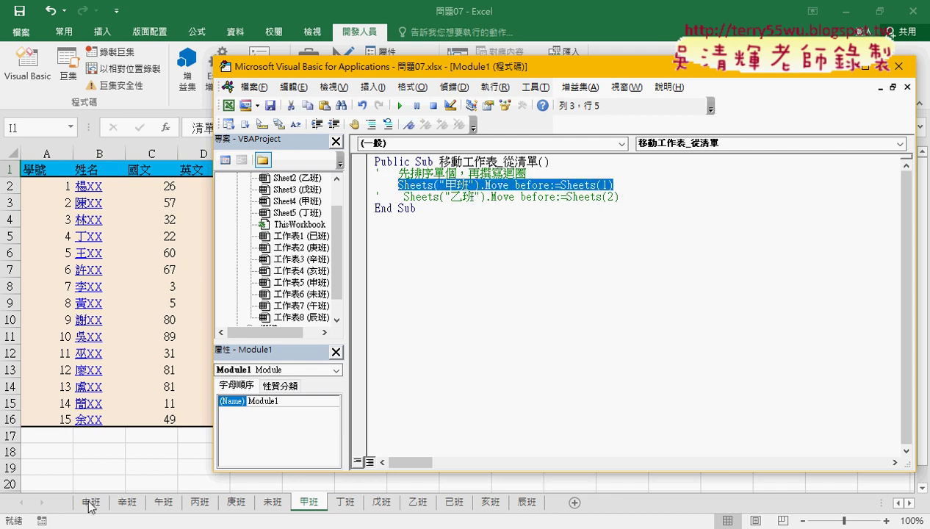
- Step through the macro with F8 so 甲班 becomes the first sheet tab
{"action": "left_click", "coordinate": [509, 185]}
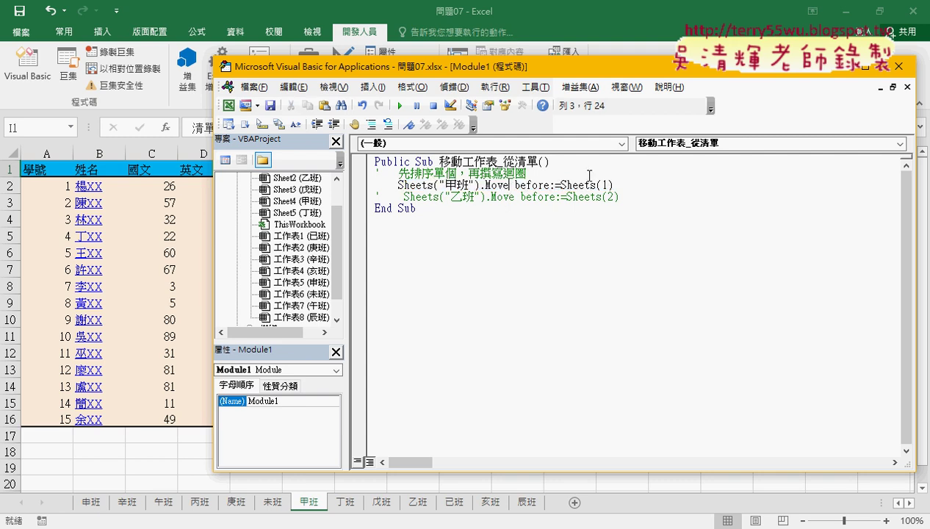
{"action": "key", "text": "F8"}
{"action": "key", "text": "F8"}
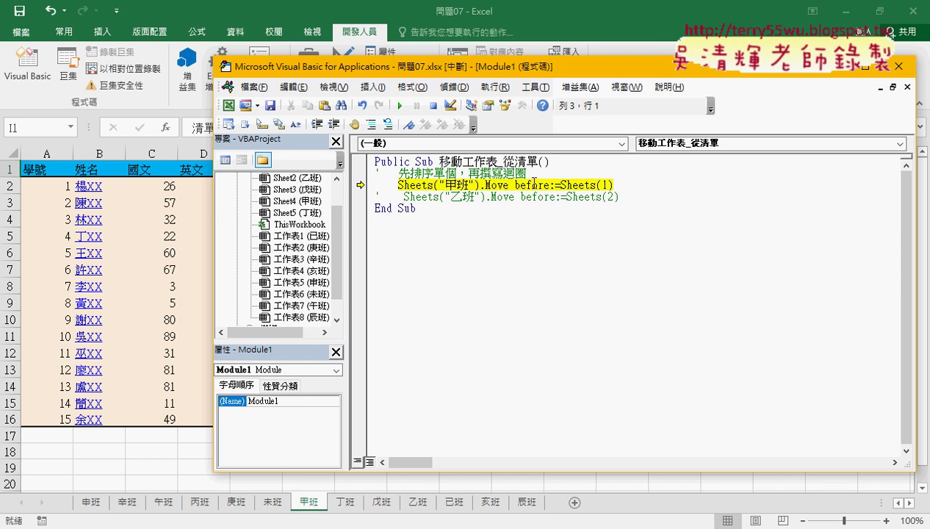
{"action": "key", "text": "F8"}
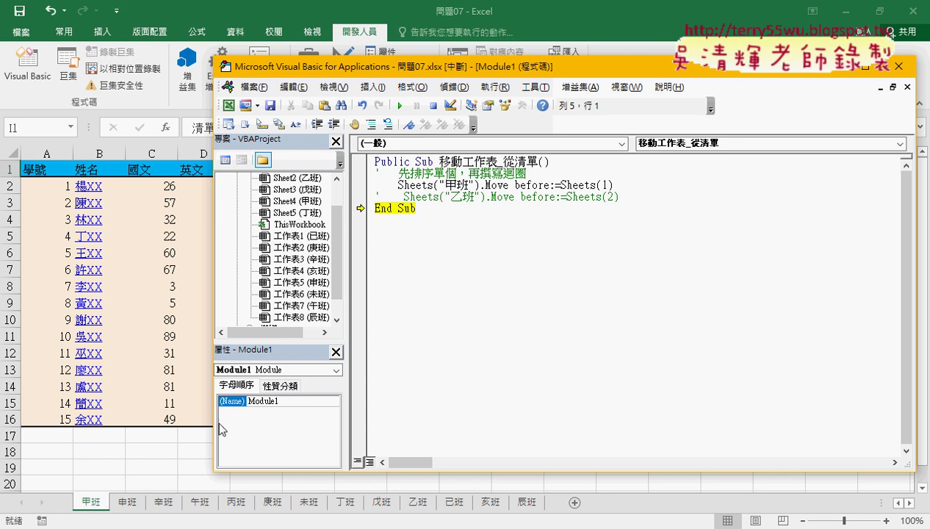
- Uncomment line 4, Sheets("乙班").Move before:=Sheets(2)
{"action": "left_click", "coordinate": [376, 196]}
{"action": "key", "text": "Delete"}
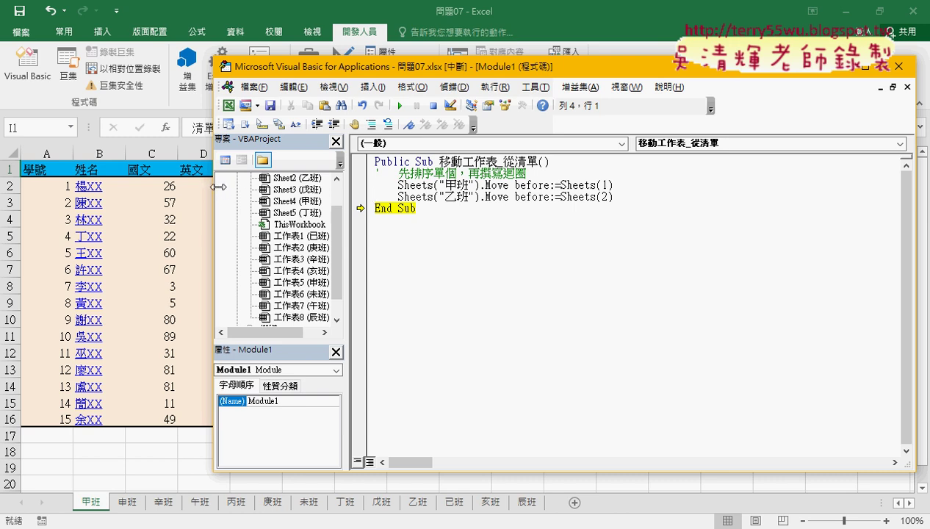
{"action": "left_click_drag", "start_coordinate": [215, 186], "coordinate": [492, 181]}
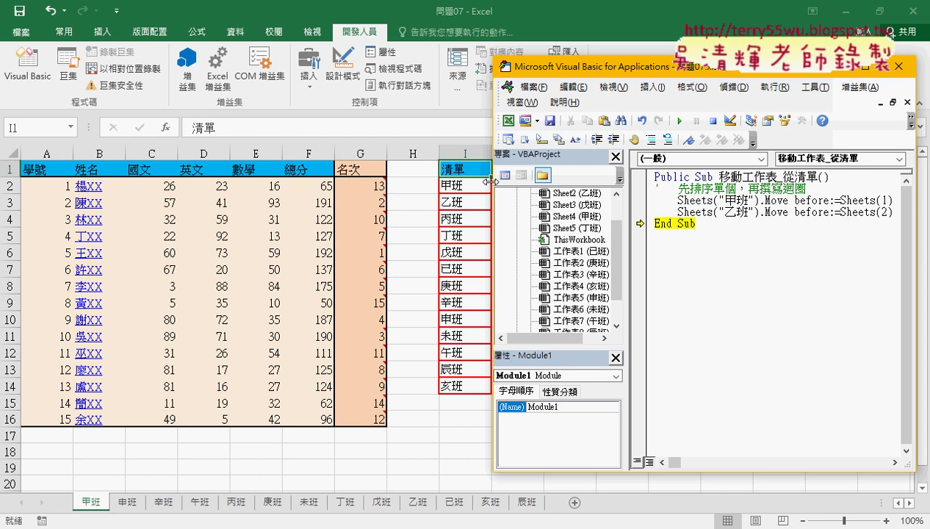
- Add a '..... comment line below the 乙班 move line
{"action": "left_click_drag", "start_coordinate": [627, 199], "coordinate": [587, 200]}
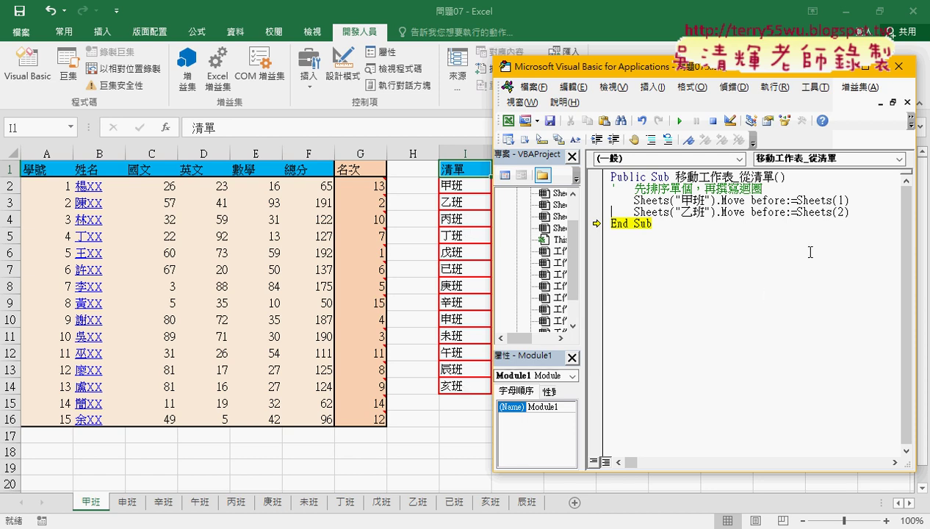
{"action": "left_click", "coordinate": [858, 213]}
{"action": "key", "text": "Return"}
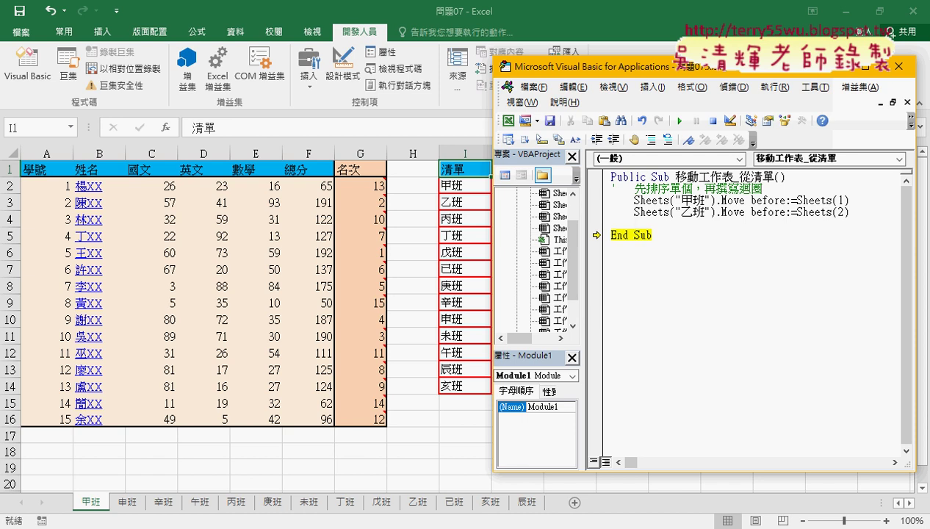
{"action": "type", "text": "....."}
{"action": "key", "text": "Return"}
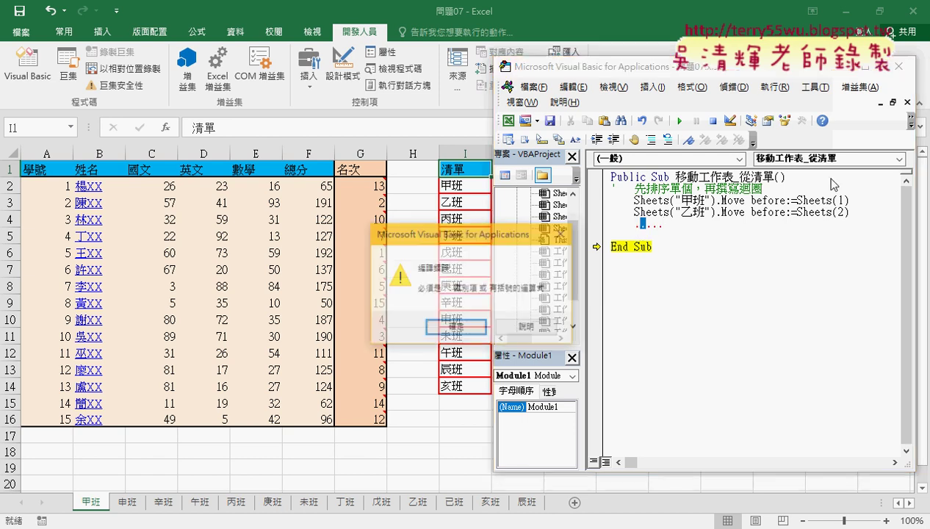
{"action": "key", "text": "Return"}
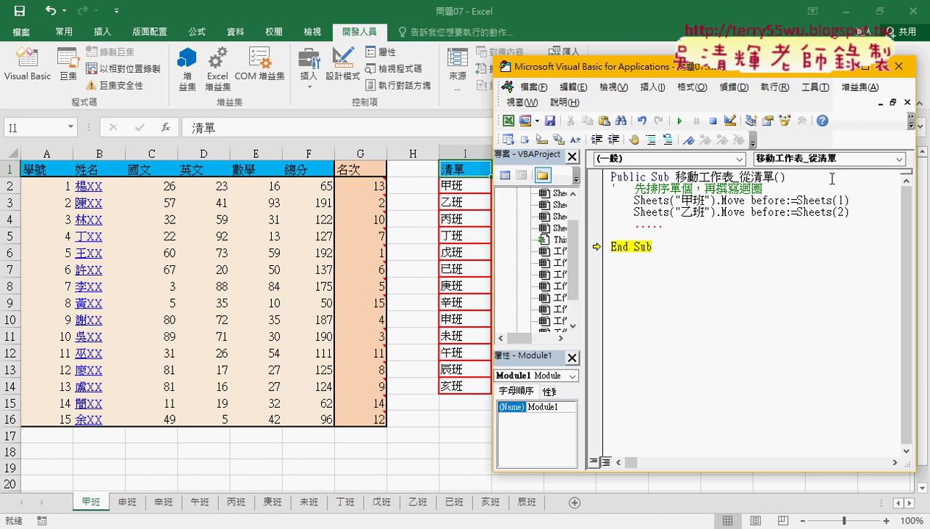
{"action": "type", "text": "'"}
{"action": "key", "text": "Down"}
- Copy the 乙班 move line below the comment and change its sheet name to 亥班
{"action": "left_click_drag", "start_coordinate": [634, 212], "coordinate": [849, 212]}
{"action": "left_click_drag", "start_coordinate": [761, 227], "coordinate": [744, 233]}
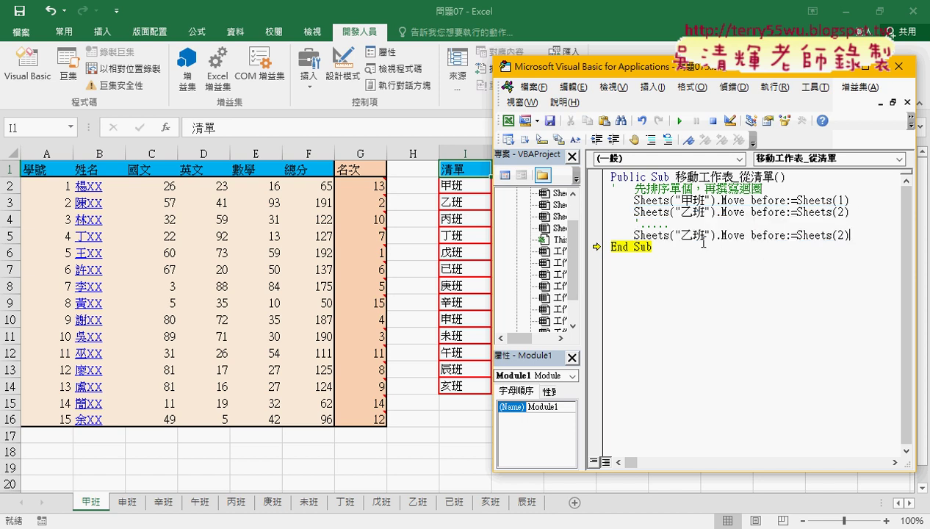
{"action": "double_click", "coordinate": [689, 235]}
{"action": "type", "text": "丁"}
{"action": "key", "text": "BackSpace"}
{"action": "type", "text": "亥"}
{"action": "key", "text": "Down"}
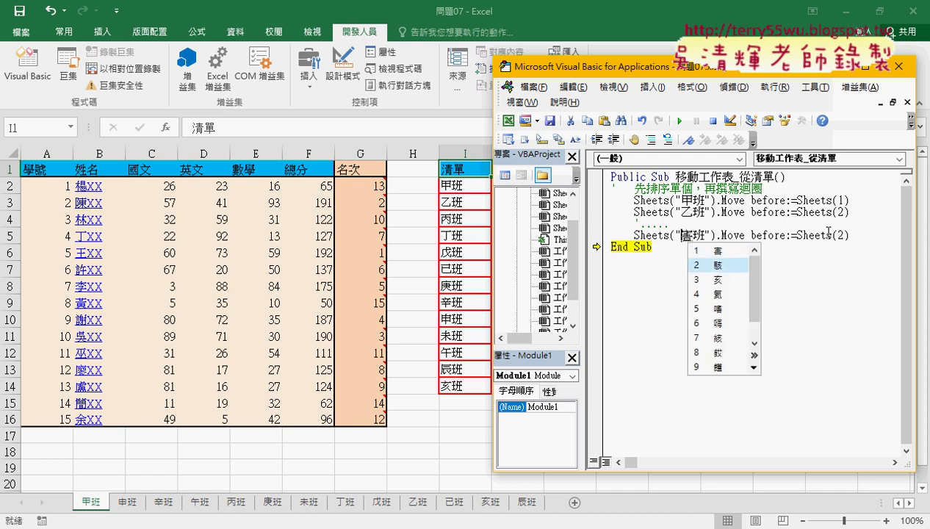
{"action": "key", "text": "Down"}
{"action": "key", "text": "space"}
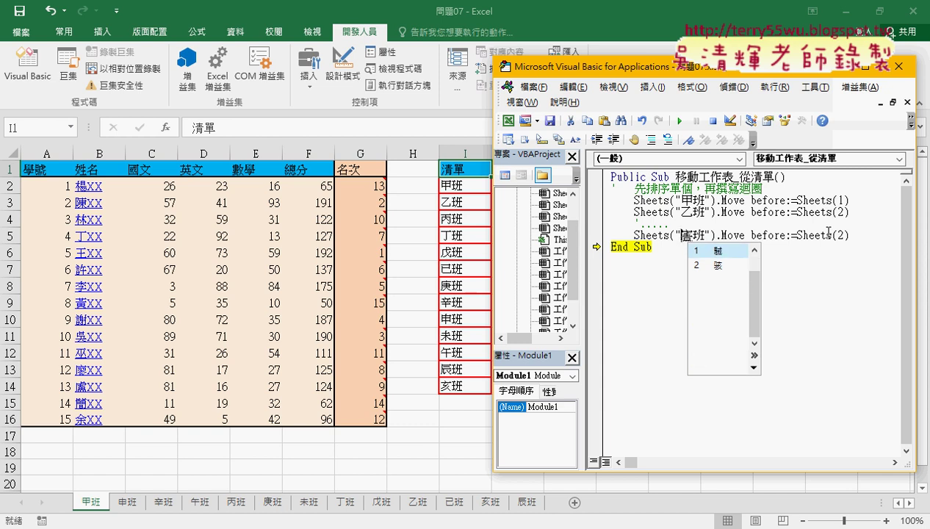
{"action": "key", "text": "Up"}
{"action": "key", "text": "Up"}
{"action": "key", "text": "Up"}
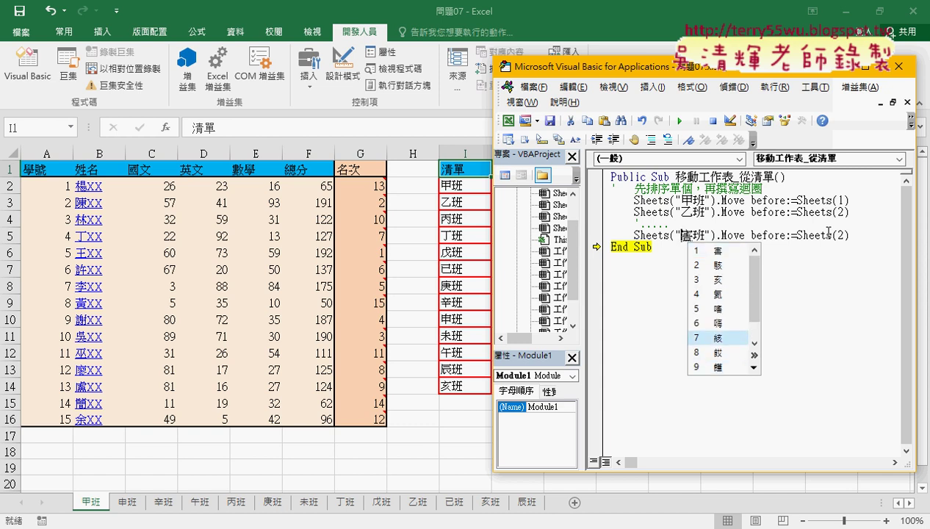
{"action": "key", "text": "Up"}
{"action": "key", "text": "Up"}
{"action": "key", "text": "Up"}
{"action": "key", "text": "Up"}
{"action": "key", "text": "Up"}
{"action": "key", "text": "Return"}
- Change the copied line's target to Sheets(13) and reset the paused macro run
{"action": "key", "text": "Right"}
{"action": "key", "text": "Right"}
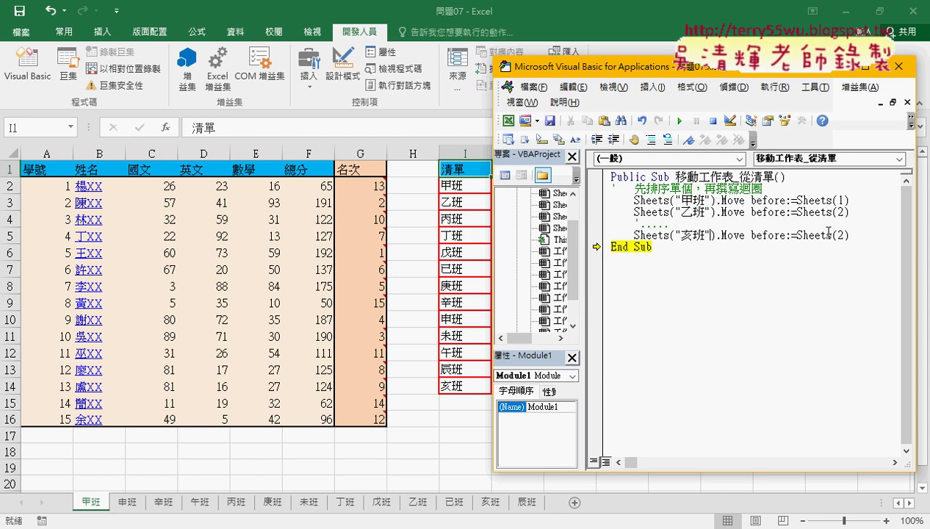
{"action": "key", "text": "Right"}
{"action": "key", "text": "Right"}
{"action": "key", "text": "Right"}
{"action": "key", "text": "Right"}
{"action": "key", "text": "Right"}
{"action": "key", "text": "Right"}
{"action": "key", "text": "Right"}
{"action": "key", "text": "Right"}
{"action": "key", "text": "Right"}
{"action": "key", "text": "Right"}
{"action": "key", "text": "Right"}
{"action": "key", "text": "Right"}
{"action": "key", "text": "Right"}
{"action": "key", "text": "BackSpace"}
{"action": "type", "text": "13"}
{"action": "key", "text": "Return"}
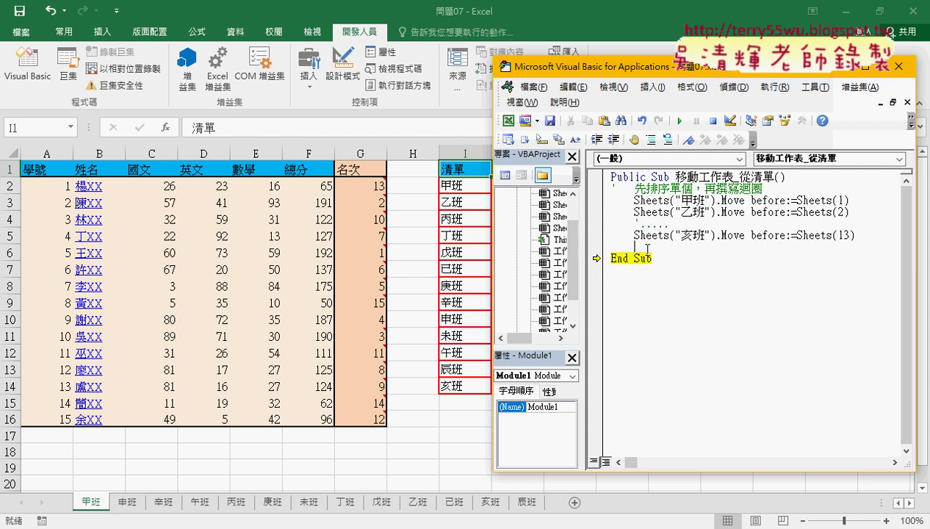
{"action": "left_click", "coordinate": [713, 121]}
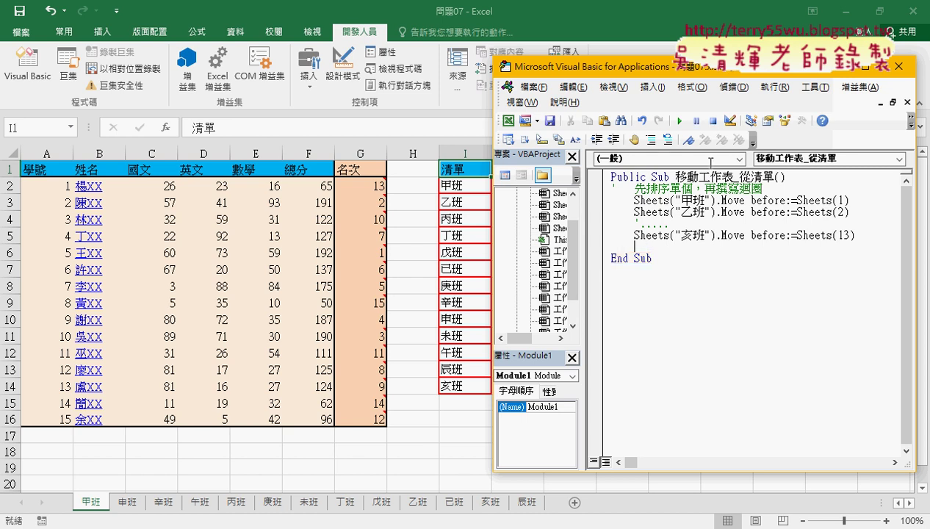
{"action": "left_click_drag", "start_coordinate": [855, 235], "coordinate": [598, 206]}
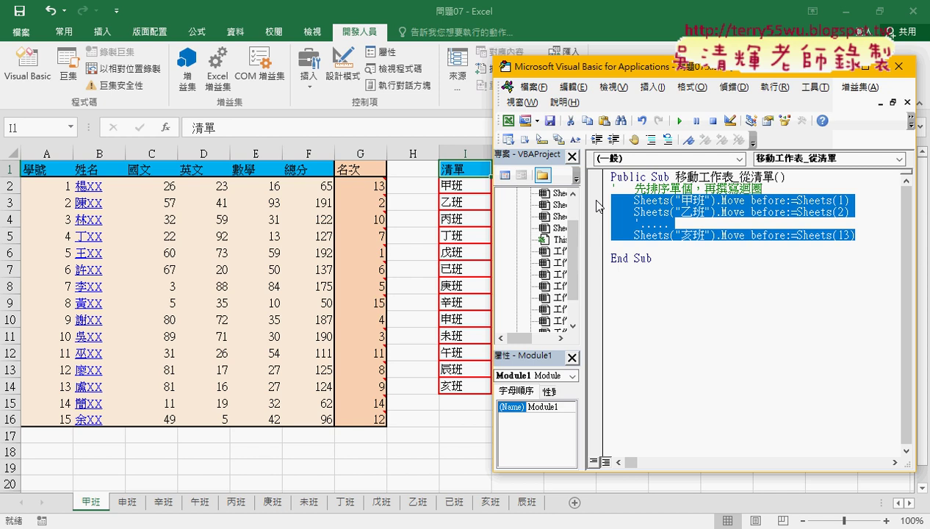
- Insert indented blank lines between the 亥班 move line and End Sub
{"action": "key", "text": "Right"}
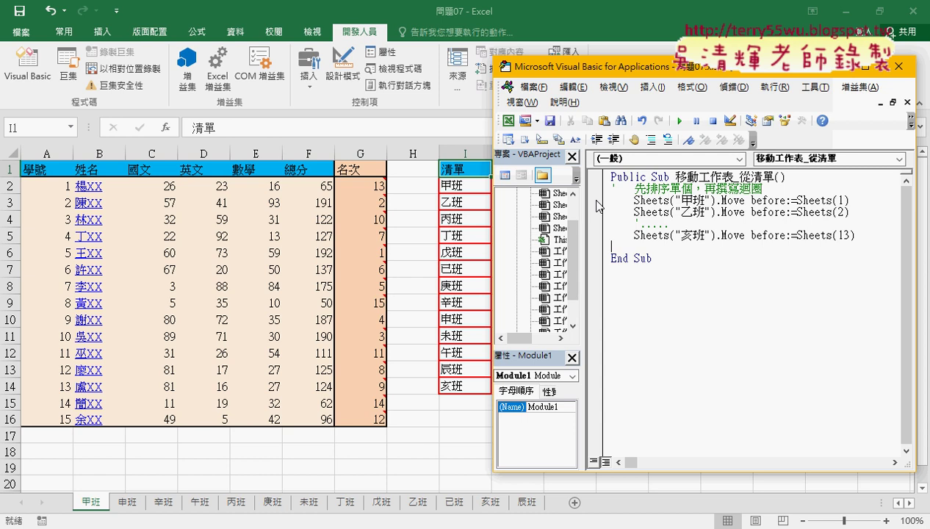
{"action": "key", "text": "Tab"}
{"action": "key", "text": "Return"}
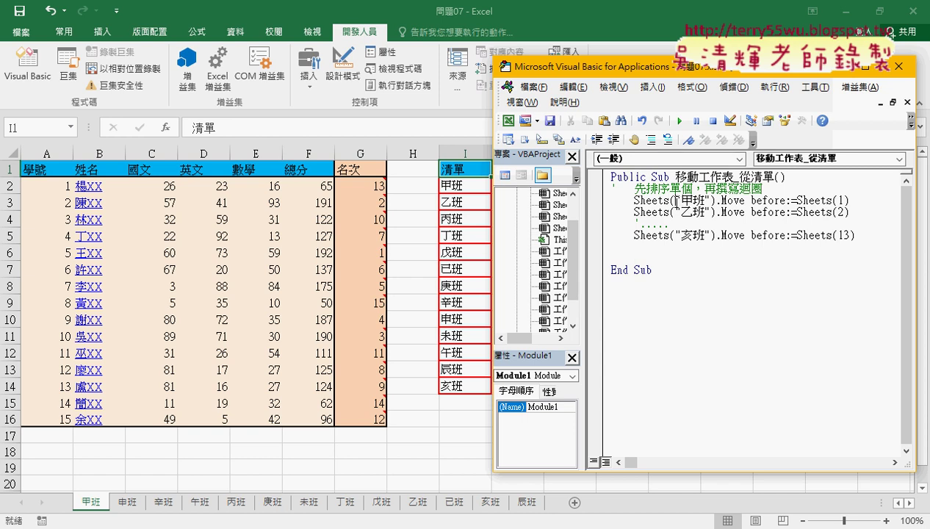
{"action": "left_click_drag", "start_coordinate": [674, 200], "coordinate": [710, 200]}
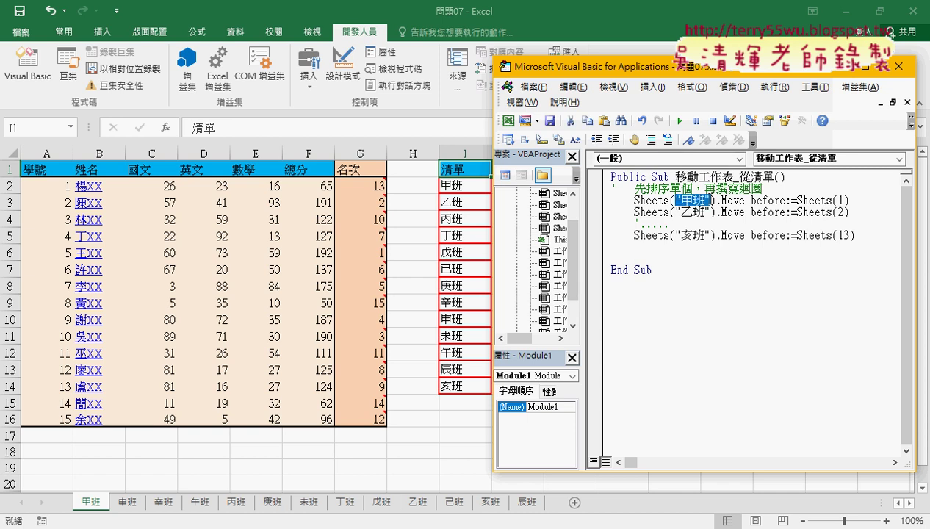
{"action": "left_click_drag", "start_coordinate": [476, 184], "coordinate": [472, 197]}
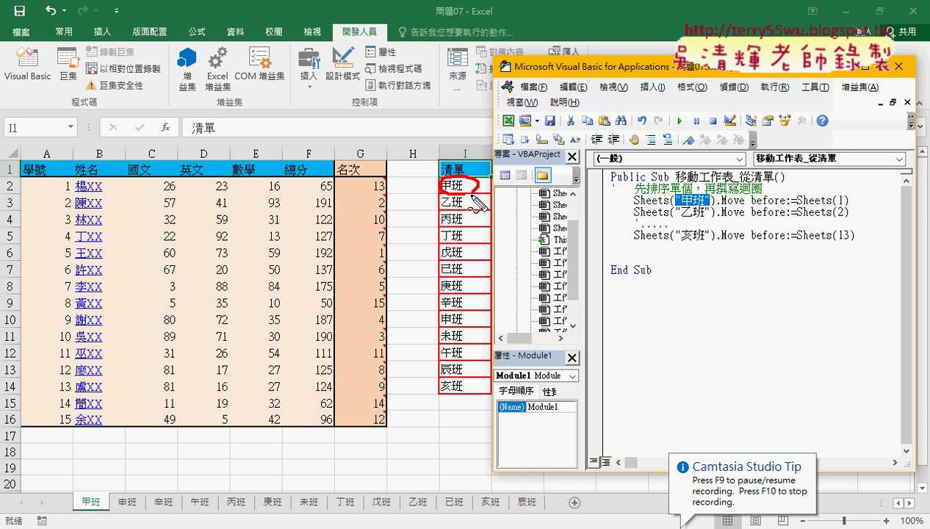
{"action": "left_click_drag", "start_coordinate": [22, 180], "coordinate": [17, 194]}
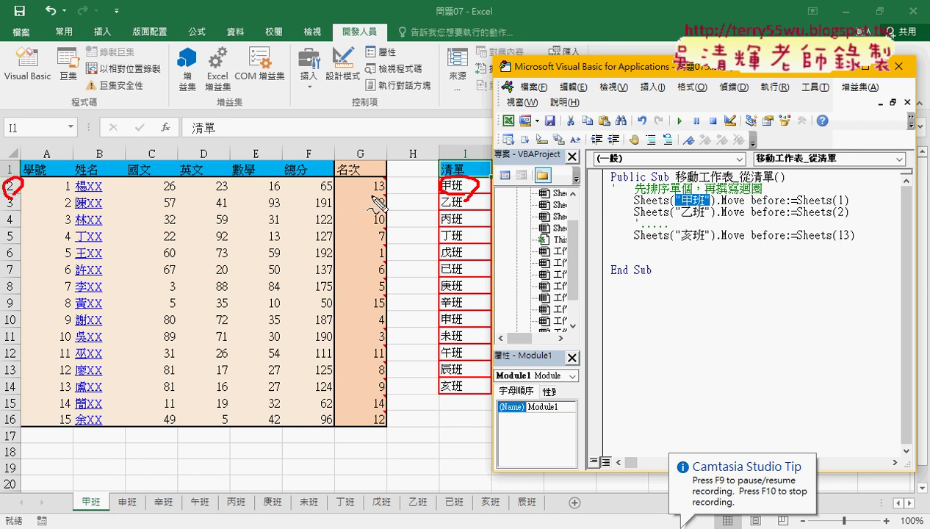
{"action": "left_click_drag", "start_coordinate": [397, 178], "coordinate": [424, 185]}
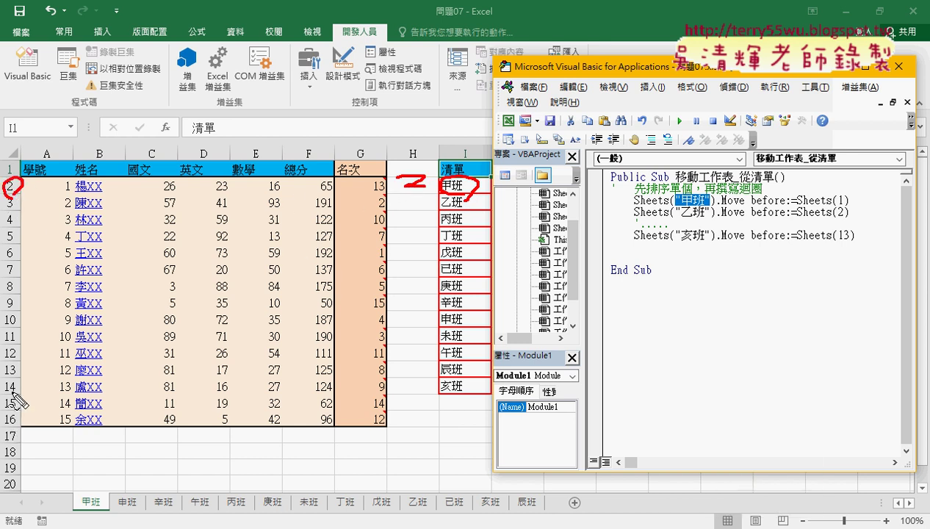
{"action": "left_click_drag", "start_coordinate": [22, 374], "coordinate": [25, 389]}
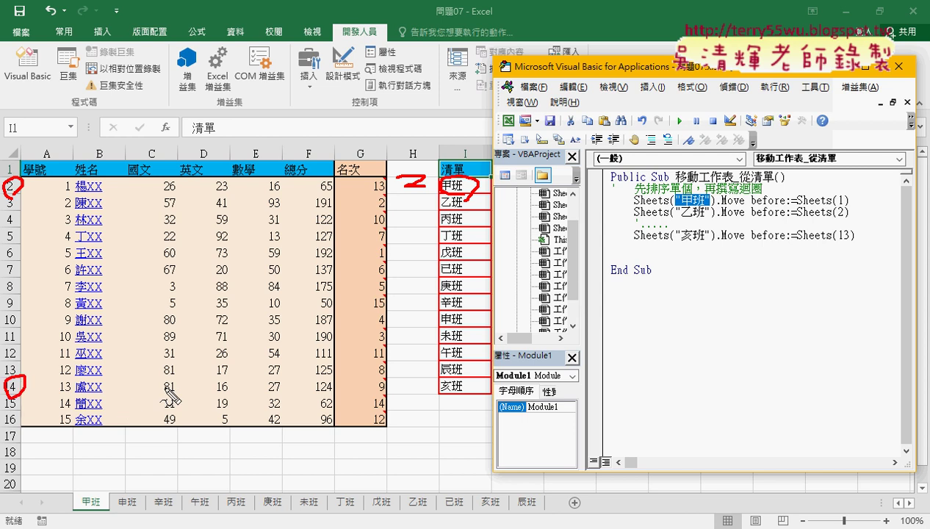
{"action": "mouse_move", "coordinate": [406, 376]}
{"action": "left_mouse_down"}
{"action": "mouse_move", "coordinate": [403, 397]}
{"action": "mouse_move", "coordinate": [427, 396]}
{"action": "left_mouse_up"}
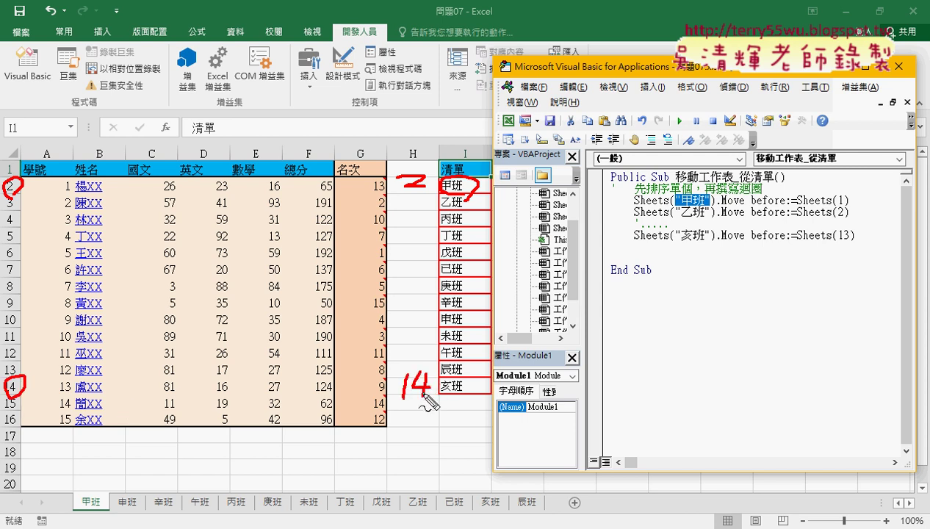
{"action": "left_click_drag", "start_coordinate": [426, 172], "coordinate": [429, 192]}
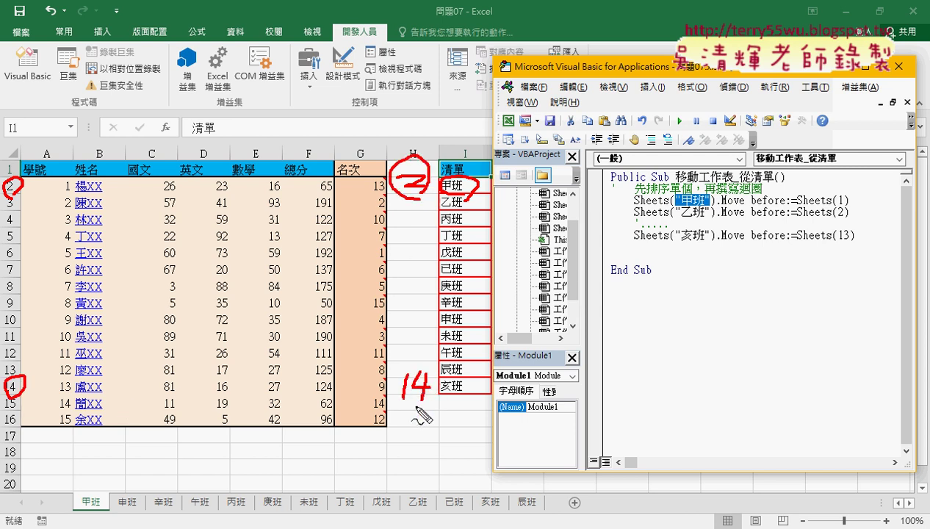
{"action": "left_click_drag", "start_coordinate": [426, 362], "coordinate": [441, 378]}
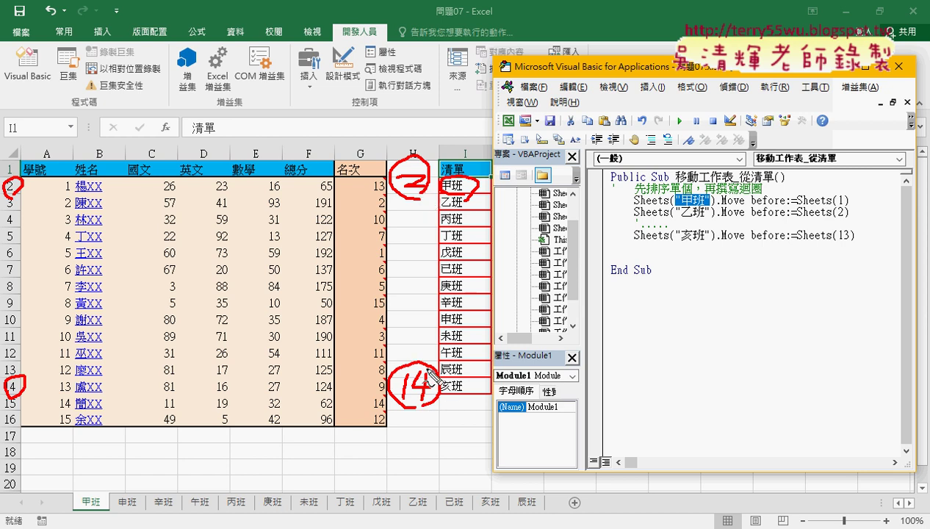
{"action": "mouse_move", "coordinate": [688, 216]}
{"action": "left_mouse_down"}
{"action": "mouse_move", "coordinate": [711, 217]}
{"action": "mouse_move", "coordinate": [711, 245]}
{"action": "left_mouse_up"}
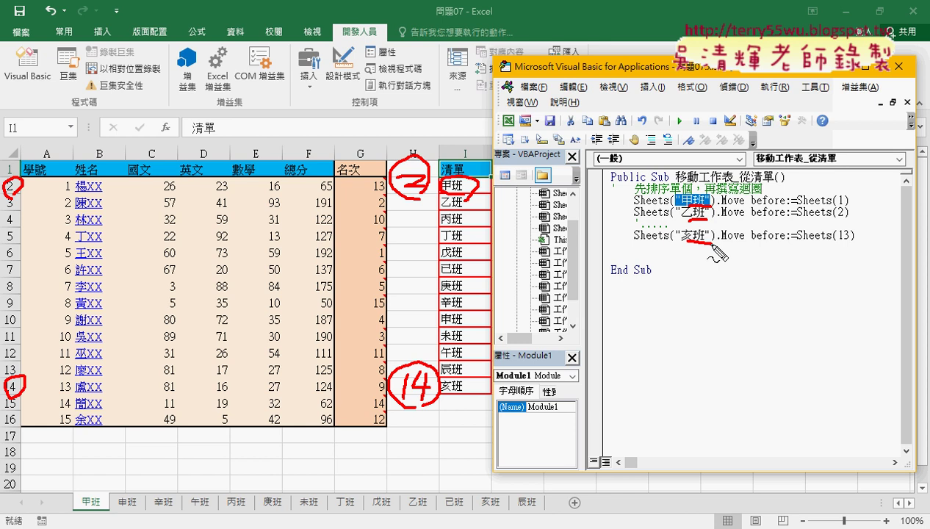
{"action": "left_click_drag", "start_coordinate": [837, 208], "coordinate": [859, 218]}
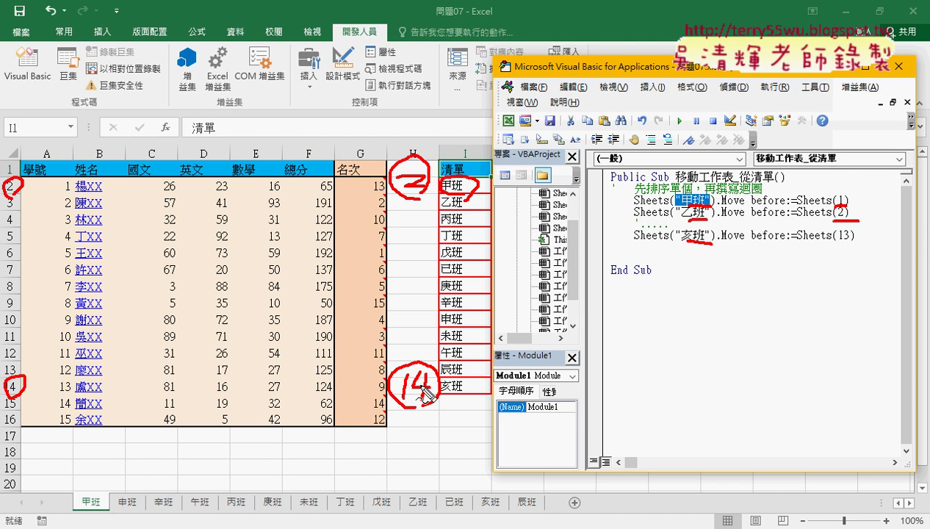
- Type a For i = 2 To 14 … Next loop below the Move statements
{"action": "key", "text": "Escape"}
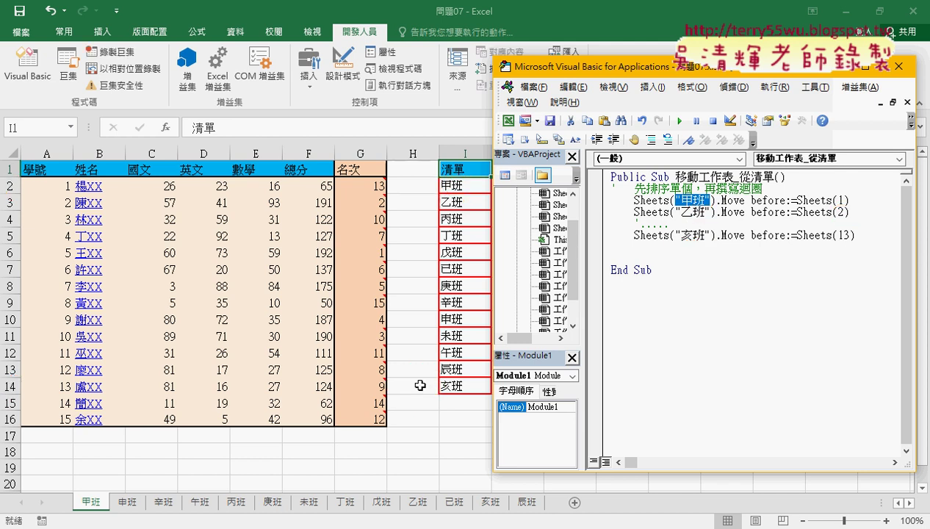
{"action": "left_click", "coordinate": [683, 259]}
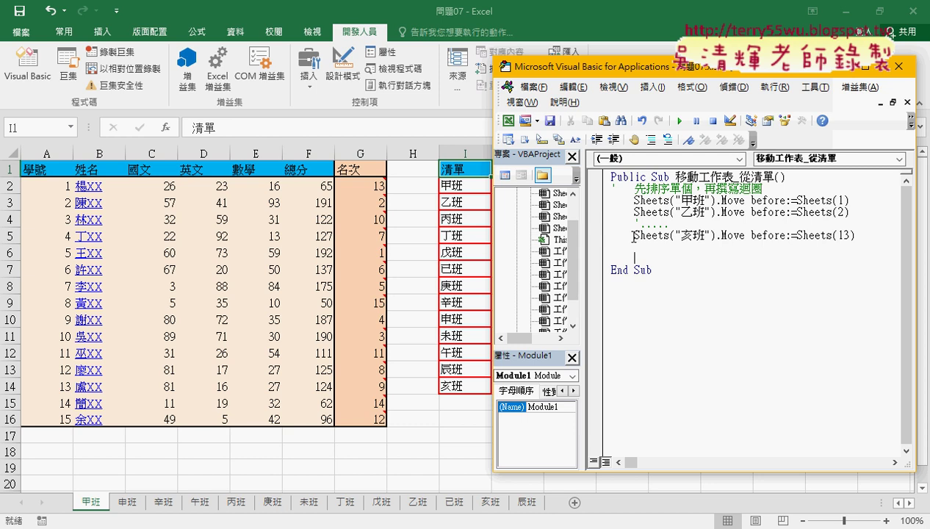
{"action": "type", "text": "ㄈfo"}
{"action": "type", "text": "r "}
{"action": "type", "text": "="}
{"action": "type", "text": "2 to"}
{"action": "type", "text": " 14"}
{"action": "key", "text": "Return"}
{"action": "key", "text": "Return"}
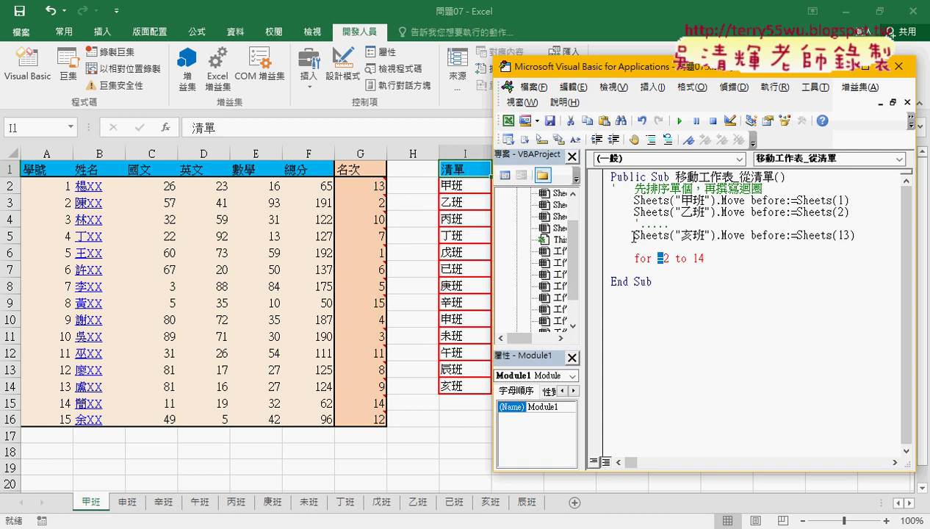
{"action": "key", "text": "Left"}
{"action": "type", "text": "i"}
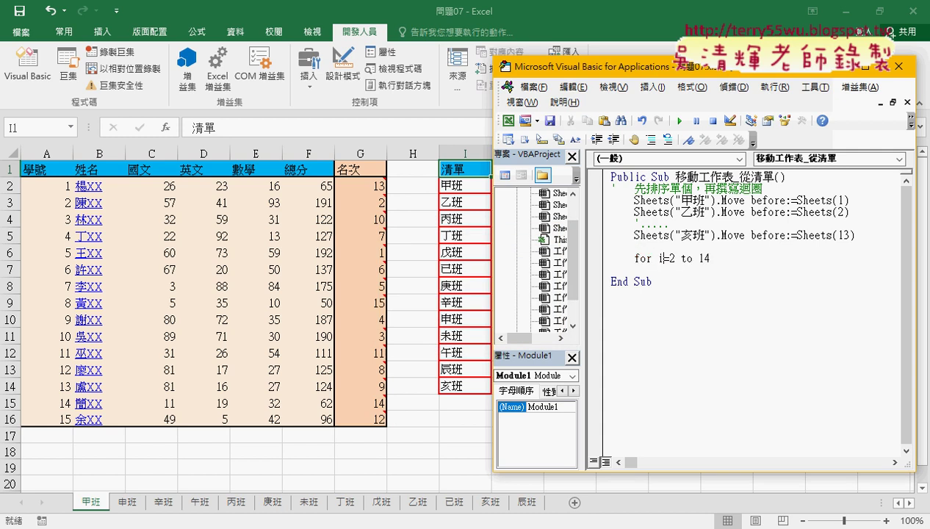
{"action": "key", "text": "Down"}
{"action": "key", "text": "Return"}
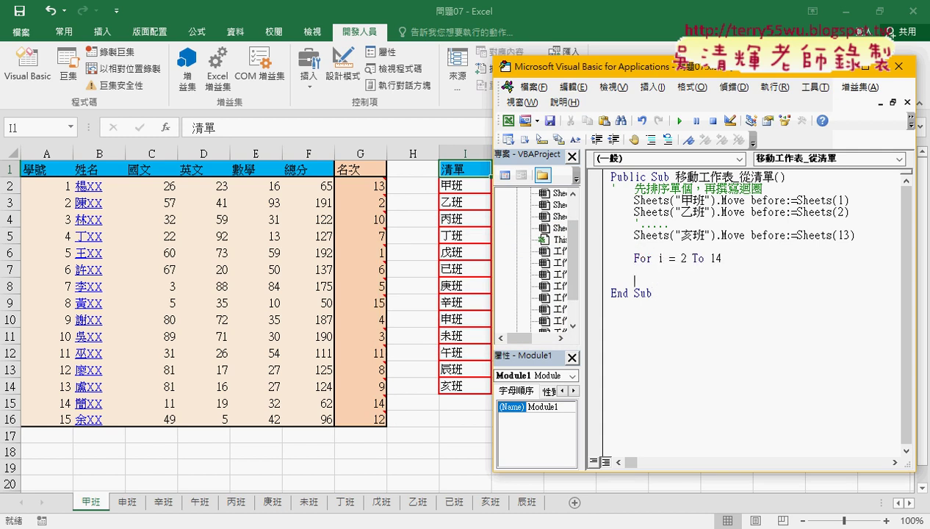
{"action": "type", "text": "next"}
- Copy Sheets("甲班").Move before:=Sheets(1) into the indented loop body
{"action": "key", "text": "Up"}
{"action": "key", "text": "End"}
{"action": "key", "text": "Return"}
{"action": "key", "text": "Tab"}
{"action": "mouse_move", "coordinate": [849, 200]}
{"action": "left_mouse_down"}
{"action": "mouse_move", "coordinate": [633, 200]}
{"action": "mouse_move", "coordinate": [658, 270]}
{"action": "left_mouse_up"}
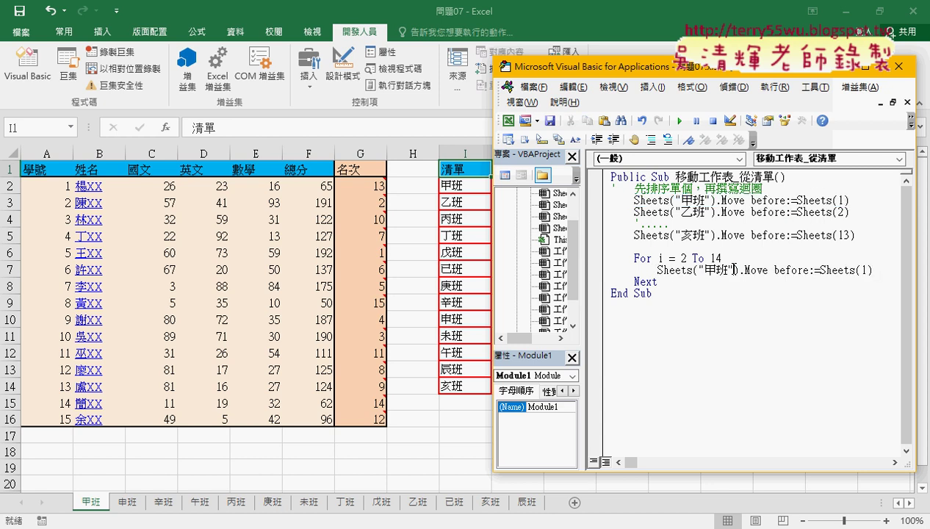
{"action": "left_click_drag", "start_coordinate": [731, 270], "coordinate": [699, 271]}
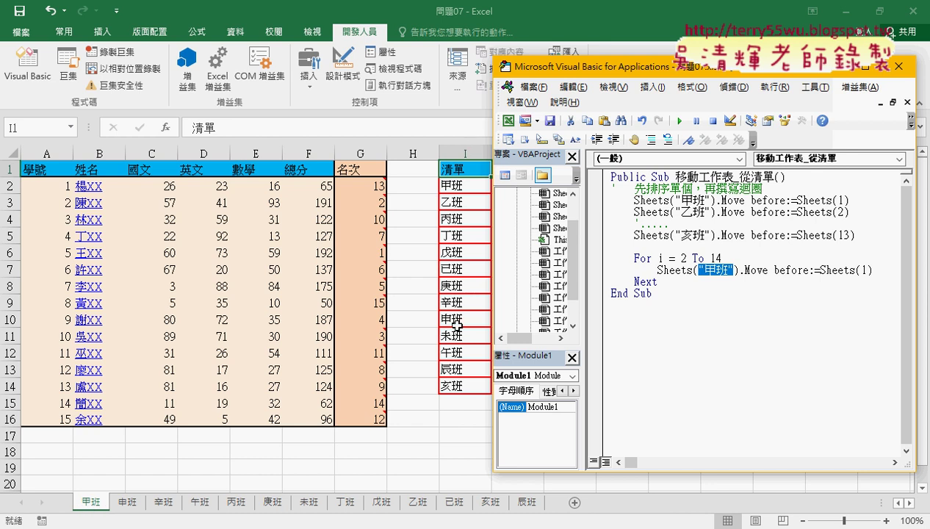
- Add x = Sheets("甲班").Cells(i, "I") as the loop's first line
{"action": "left_click", "coordinate": [746, 258]}
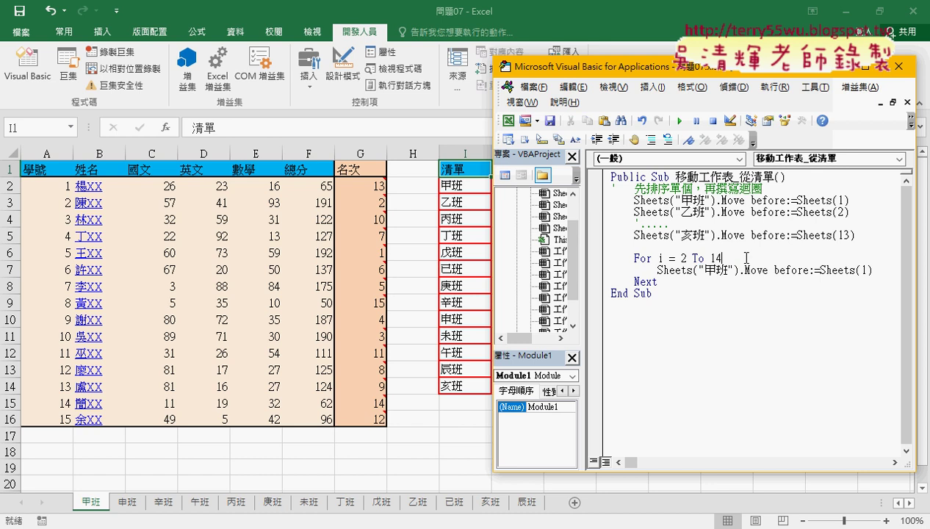
{"action": "key", "text": "Return"}
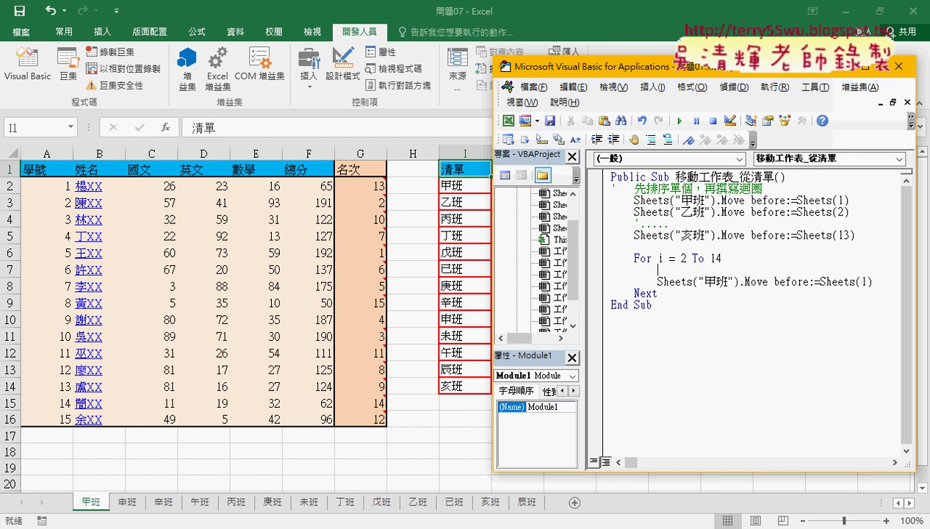
{"action": "type", "text": "x"}
{"action": "type", "text": "="}
{"action": "type", "text": "cells"}
{"action": "type", "text": "(i"}
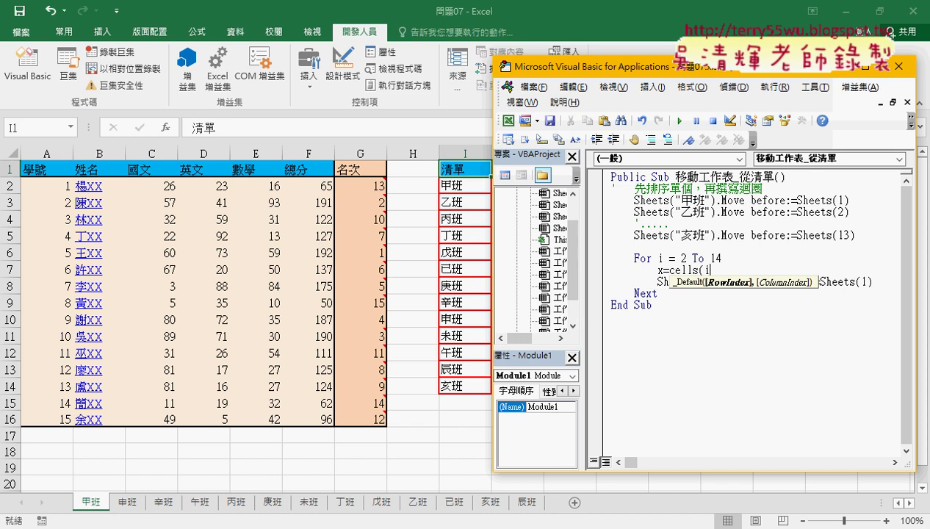
{"action": "type", "text": ",\"I"}
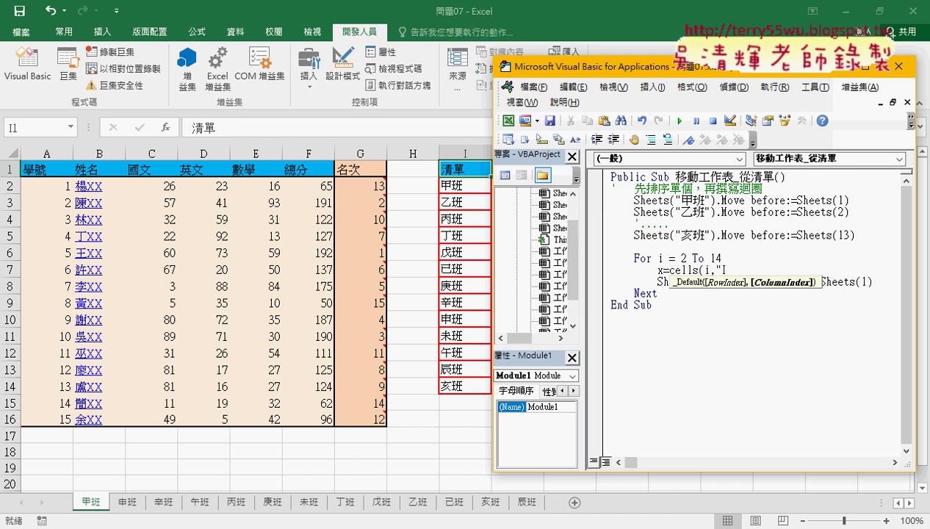
{"action": "type", "text": "\")"}
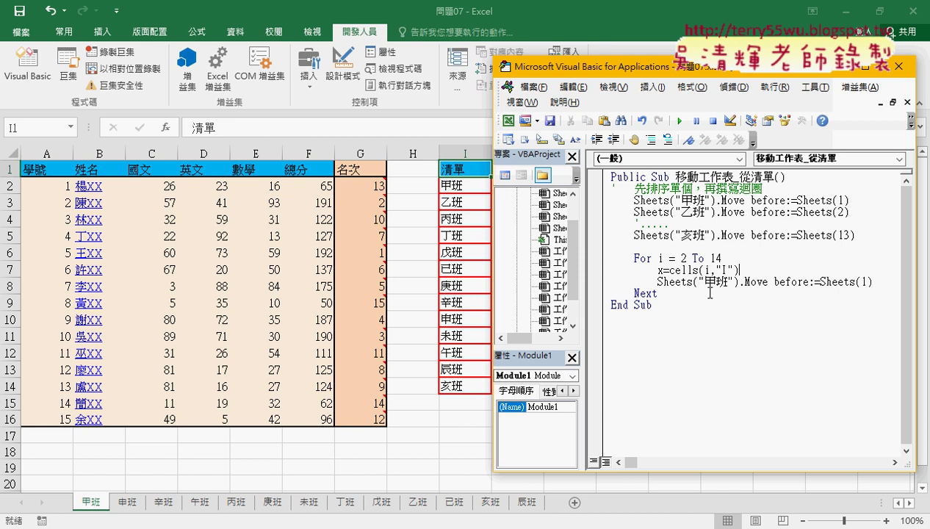
{"action": "left_click_drag", "start_coordinate": [741, 282], "coordinate": [658, 283]}
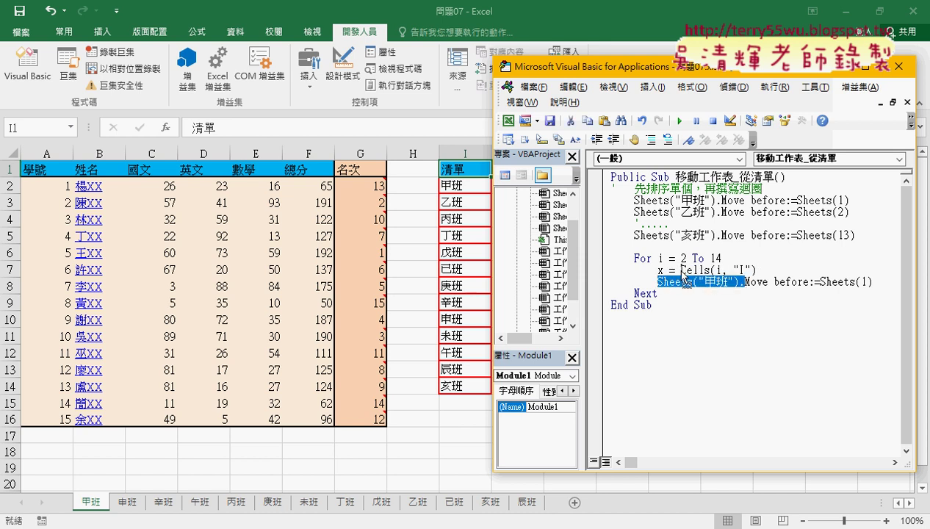
{"action": "left_click_drag", "start_coordinate": [684, 281], "coordinate": [680, 270]}
{"action": "left_click_drag", "start_coordinate": [842, 270], "coordinate": [680, 270]}
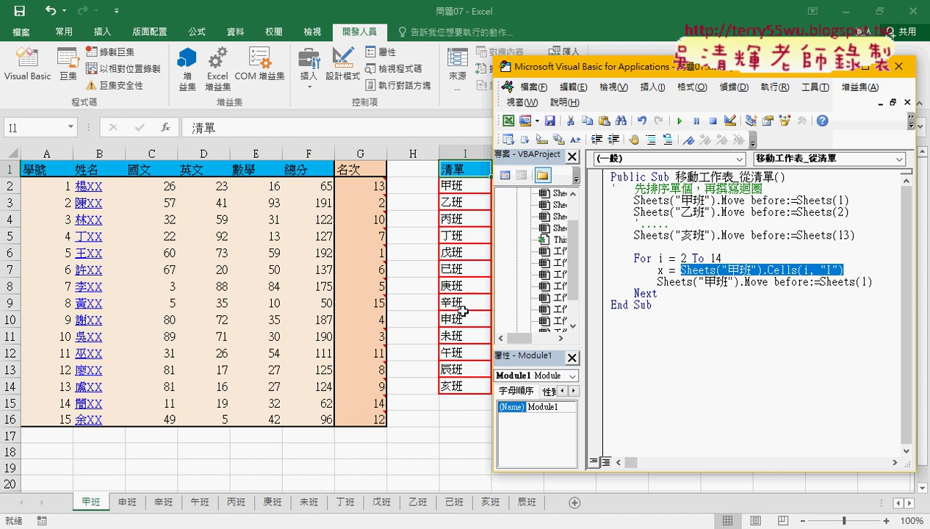
{"action": "double_click", "coordinate": [658, 269]}
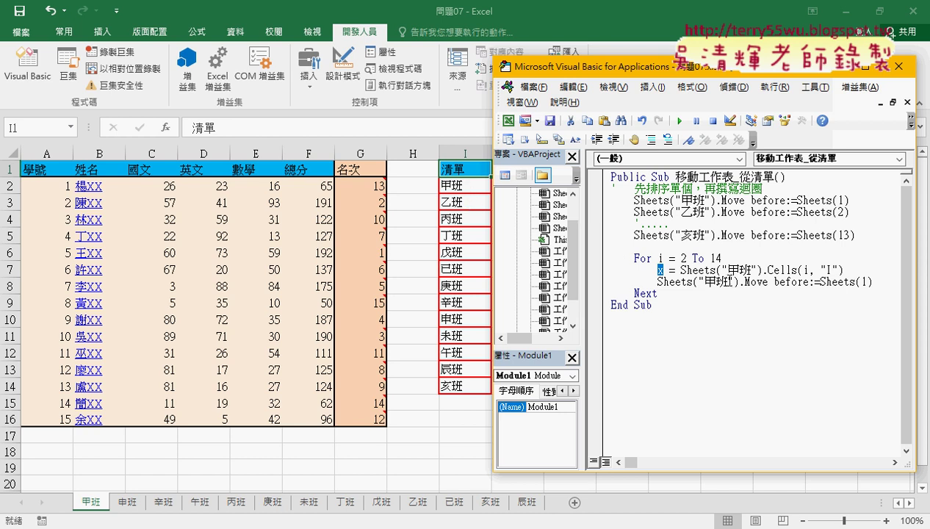
- Change the loop's Move line to Sheets(x).Move before:=Sheets(i - 1)
{"action": "left_click_drag", "start_coordinate": [733, 281], "coordinate": [698, 281]}
{"action": "type", "text": "x"}
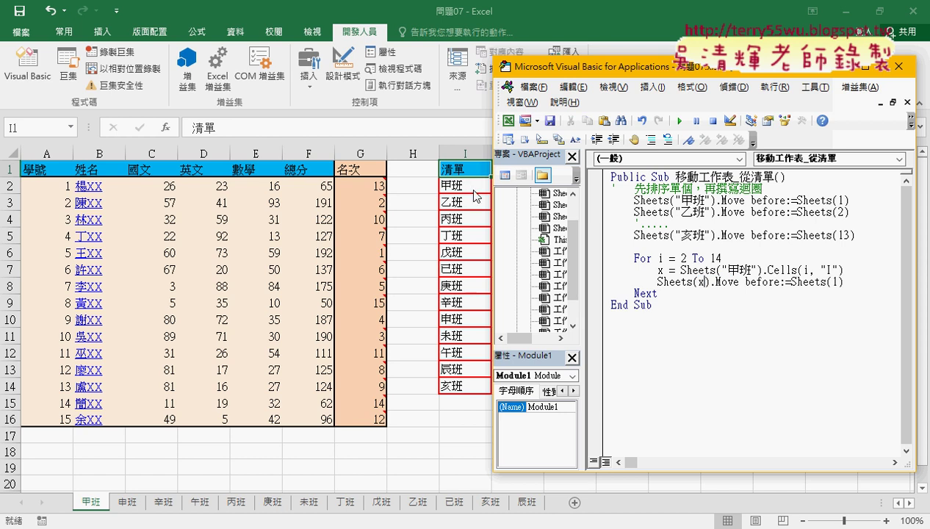
{"action": "double_click", "coordinate": [834, 282]}
{"action": "key", "text": "Left"}
{"action": "type", "text": "i-"}
{"action": "mouse_move", "coordinate": [860, 234]}
{"action": "left_mouse_down"}
{"action": "mouse_move", "coordinate": [607, 233]}
{"action": "mouse_move", "coordinate": [581, 200]}
{"action": "left_mouse_up"}
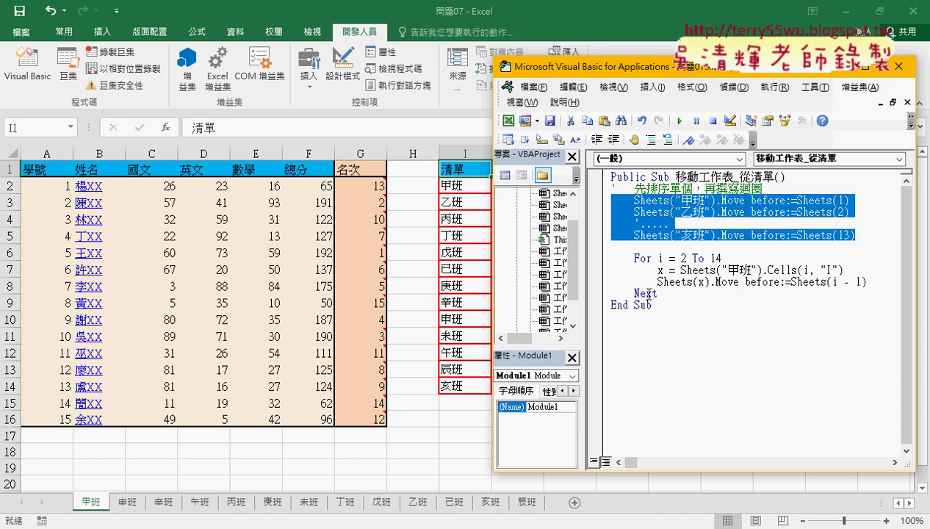
- Highlight the new For…Next loop and the three hard-coded Move lines to compare them
{"action": "left_click_drag", "start_coordinate": [658, 294], "coordinate": [606, 256]}
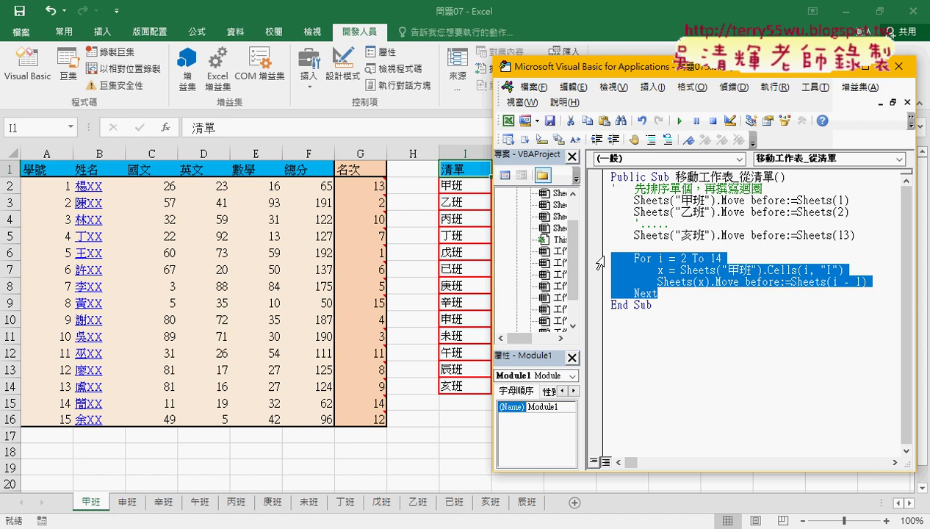
{"action": "left_click_drag", "start_coordinate": [859, 238], "coordinate": [610, 200]}
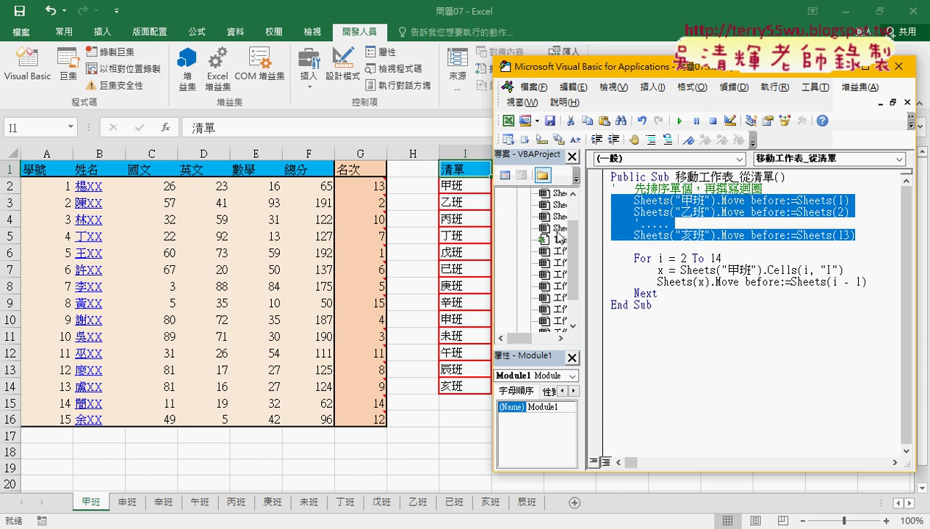
{"action": "left_click", "coordinate": [733, 294]}
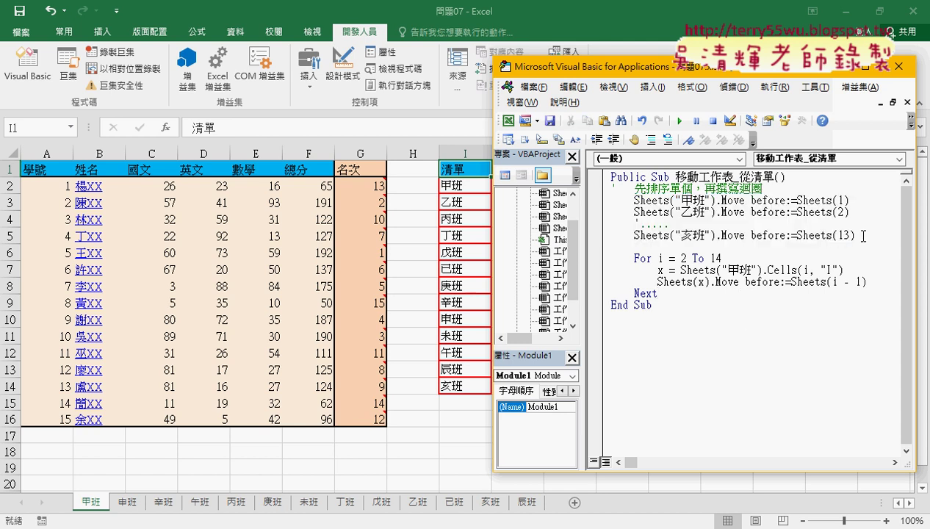
- Comment out the 甲班, 乙班 and 亥班 Move lines with the Edit toolbar's Comment Block
{"action": "left_click_drag", "start_coordinate": [856, 236], "coordinate": [582, 198]}
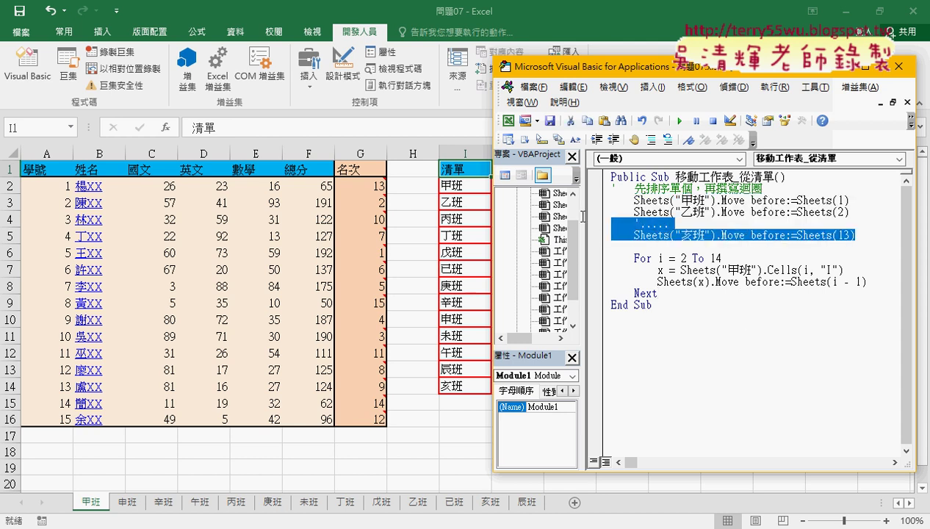
{"action": "right_click", "coordinate": [675, 121]}
{"action": "left_click", "coordinate": [686, 147]}
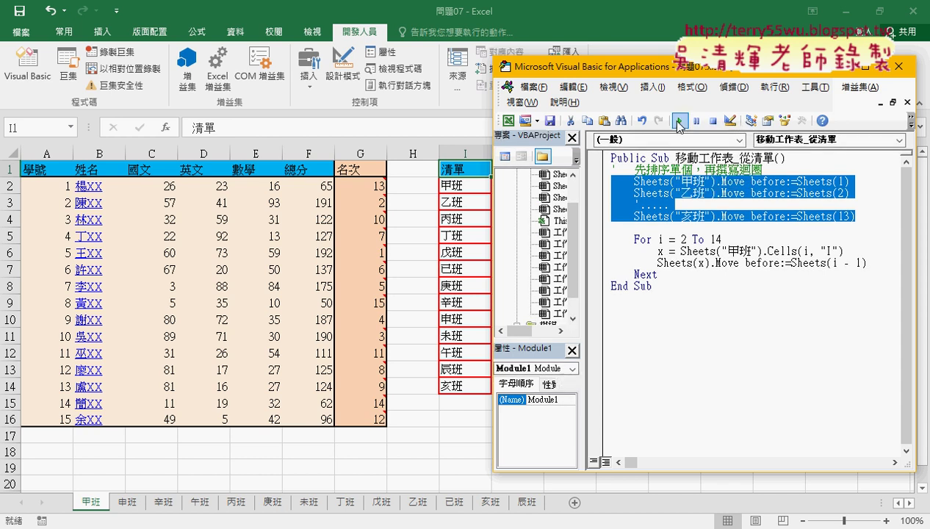
{"action": "right_click", "coordinate": [675, 121]}
{"action": "left_click", "coordinate": [688, 166]}
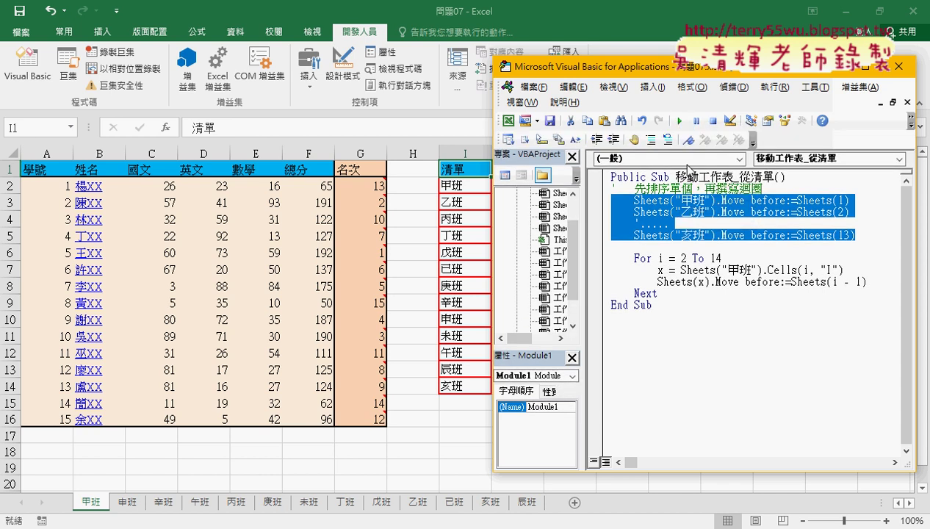
{"action": "left_click", "coordinate": [651, 140]}
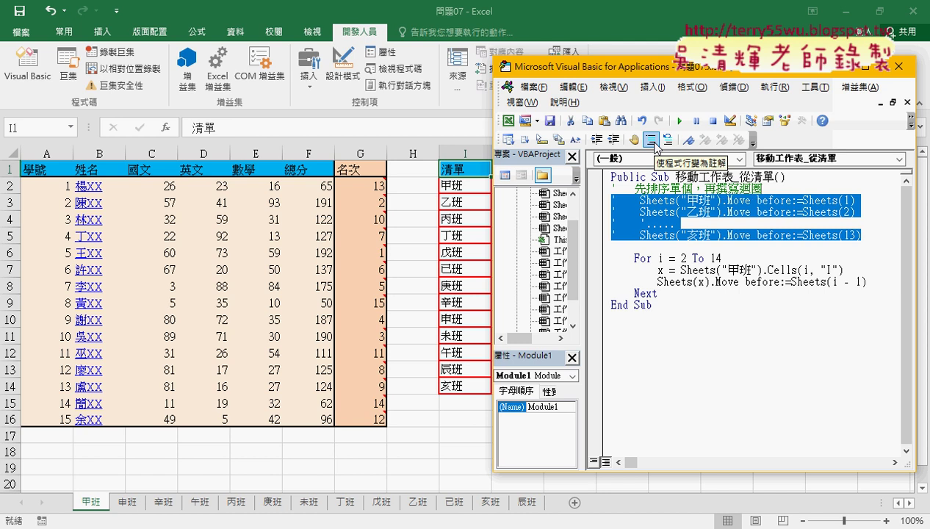
{"action": "left_click", "coordinate": [693, 281]}
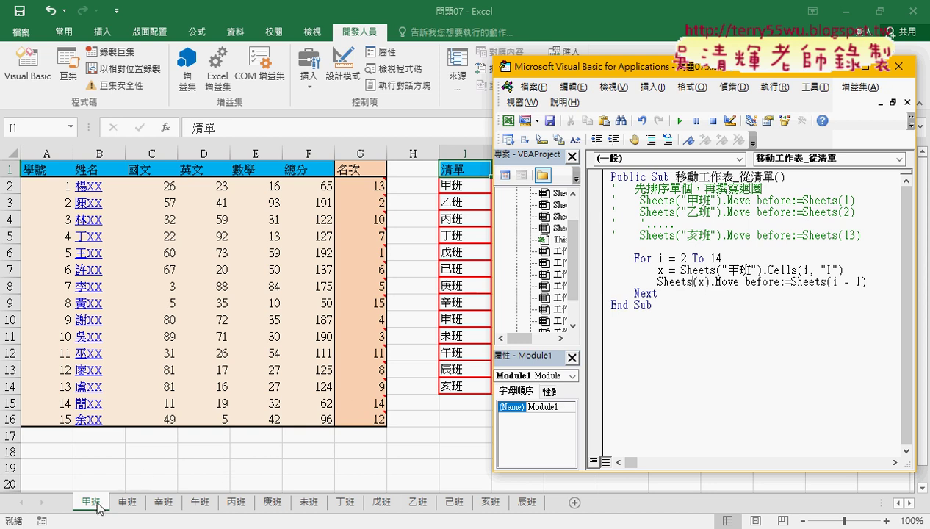
- Move the 甲班 tab out of first place, then step the loop until 甲班 and 乙班 lead
{"action": "left_click_drag", "start_coordinate": [99, 502], "coordinate": [336, 506]}
{"action": "mouse_move", "coordinate": [336, 507]}
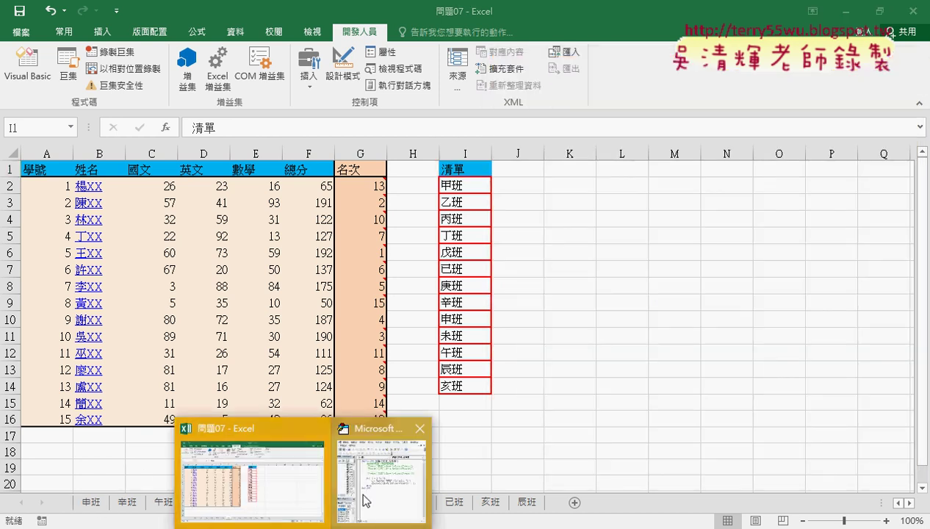
{"action": "left_click", "coordinate": [386, 467]}
{"action": "left_click", "coordinate": [710, 282]}
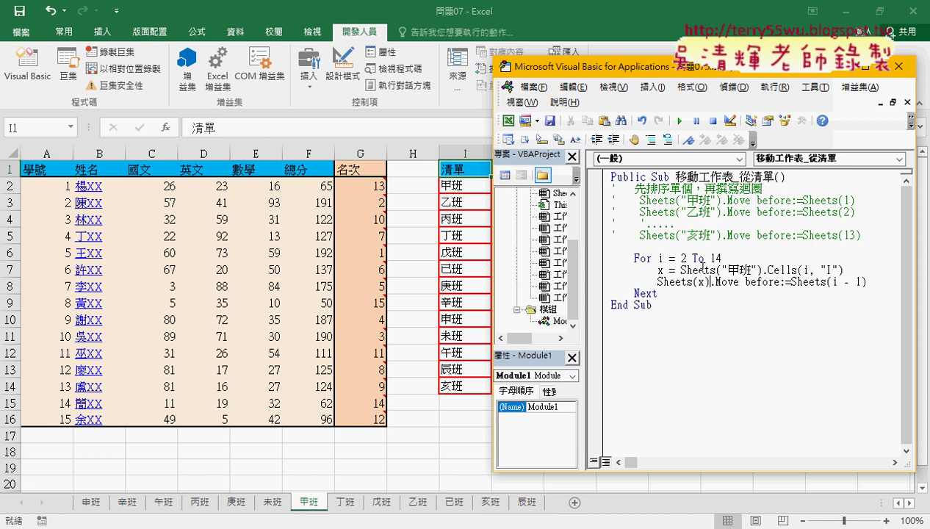
{"action": "key", "text": "F8"}
{"action": "key", "text": "F8"}
{"action": "key", "text": "F8"}
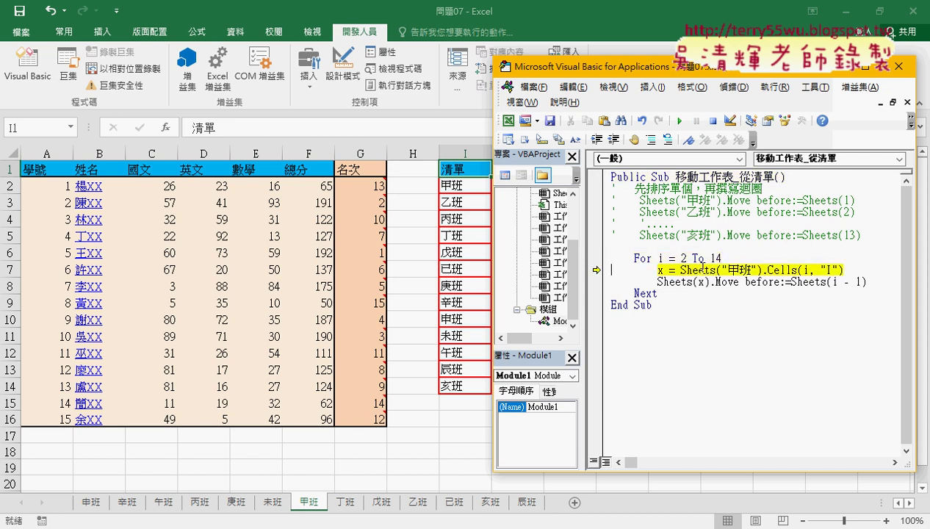
{"action": "key", "text": "F8"}
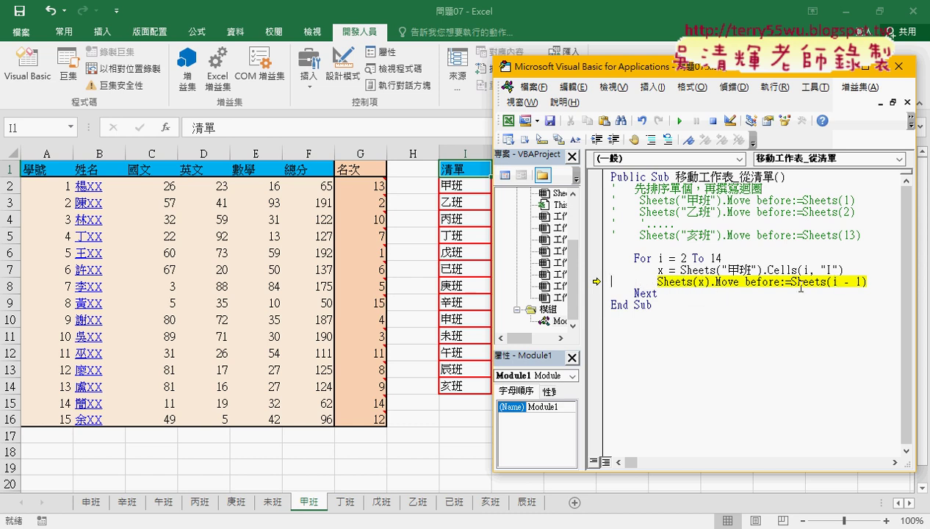
{"action": "key", "text": "F8"}
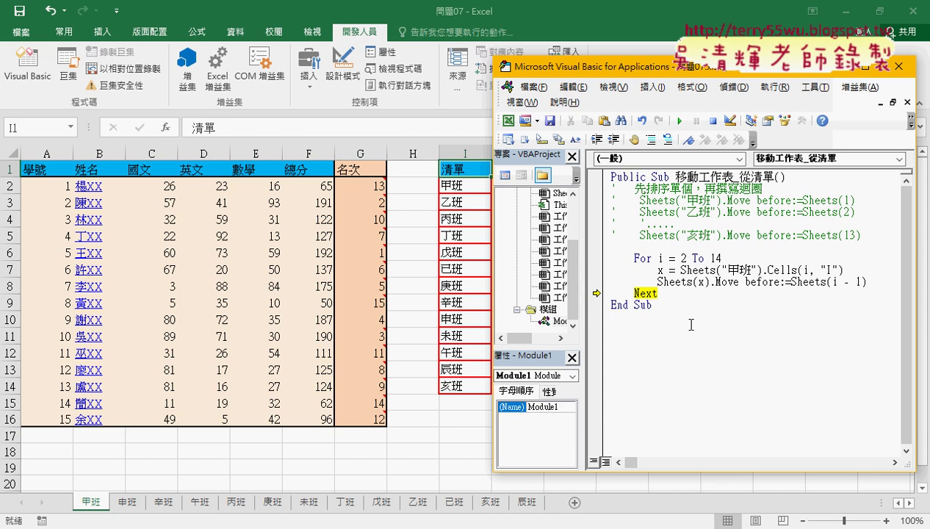
{"action": "key", "text": "F8"}
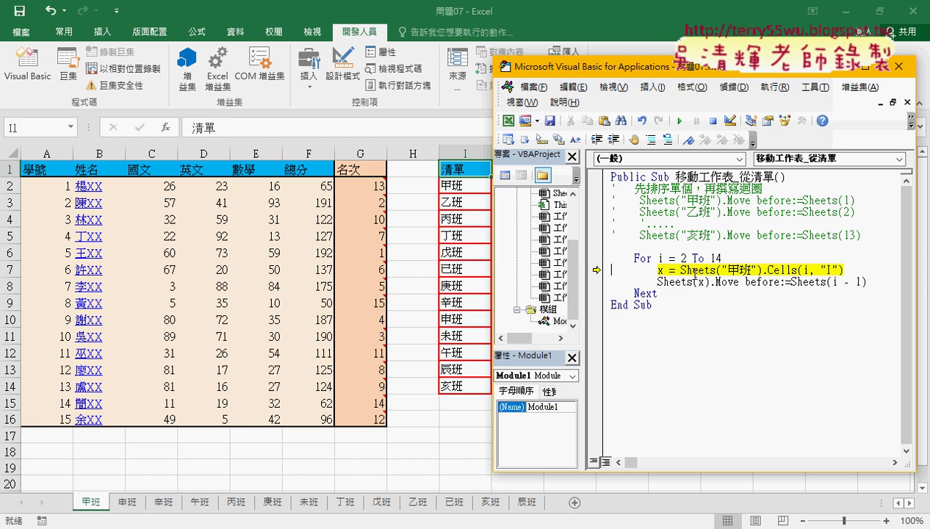
{"action": "key", "text": "F8"}
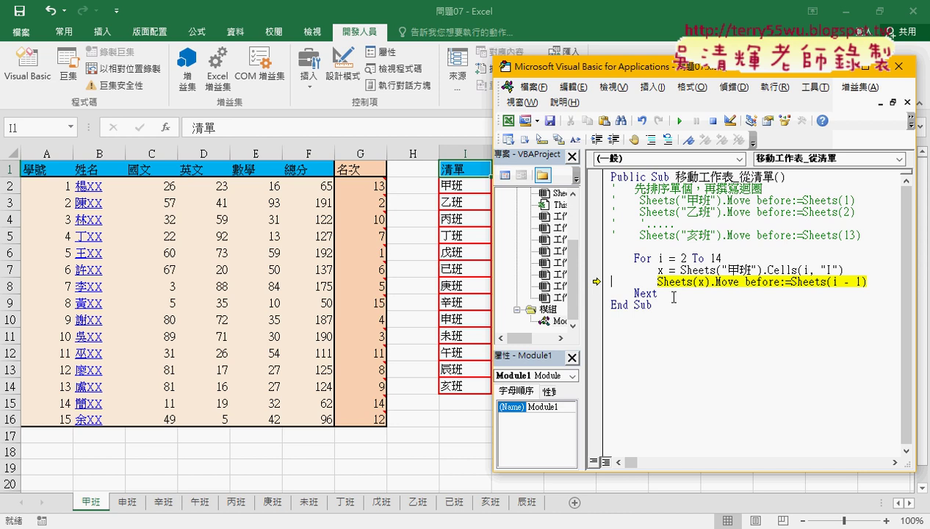
{"action": "key", "text": "F8"}
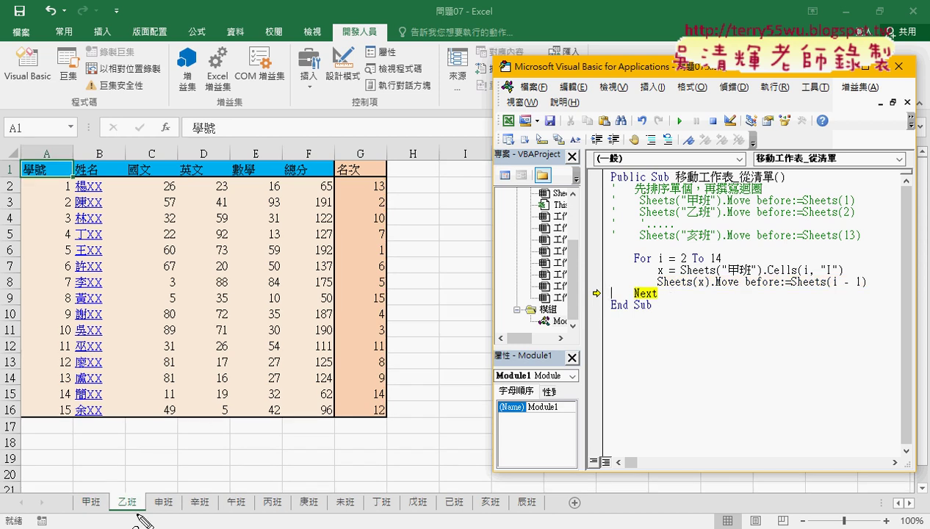
- Annotate the 乙班 tab, column I heading and Sheets reference, then clear the marks
{"action": "left_click_drag", "start_coordinate": [138, 512], "coordinate": [144, 510]}
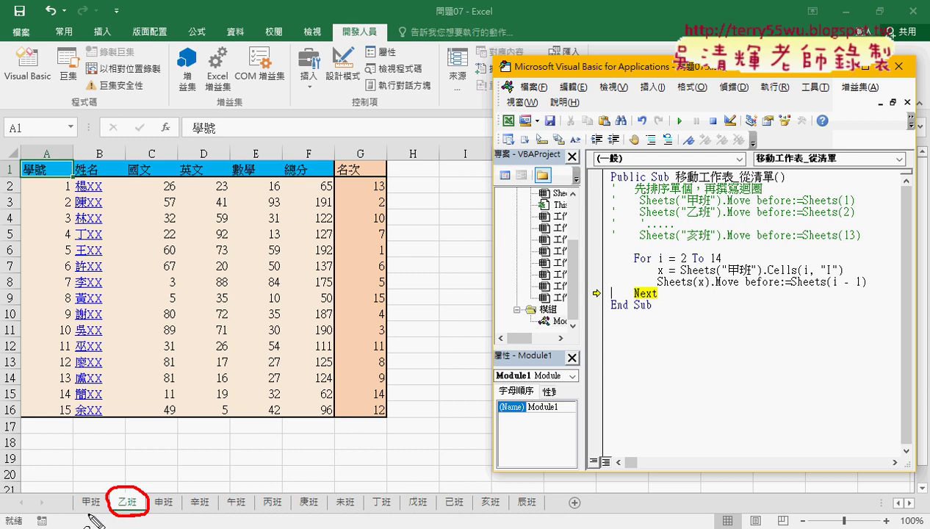
{"action": "mouse_move", "coordinate": [457, 182]}
{"action": "left_mouse_down"}
{"action": "mouse_move", "coordinate": [450, 160]}
{"action": "mouse_move", "coordinate": [462, 182]}
{"action": "left_mouse_up"}
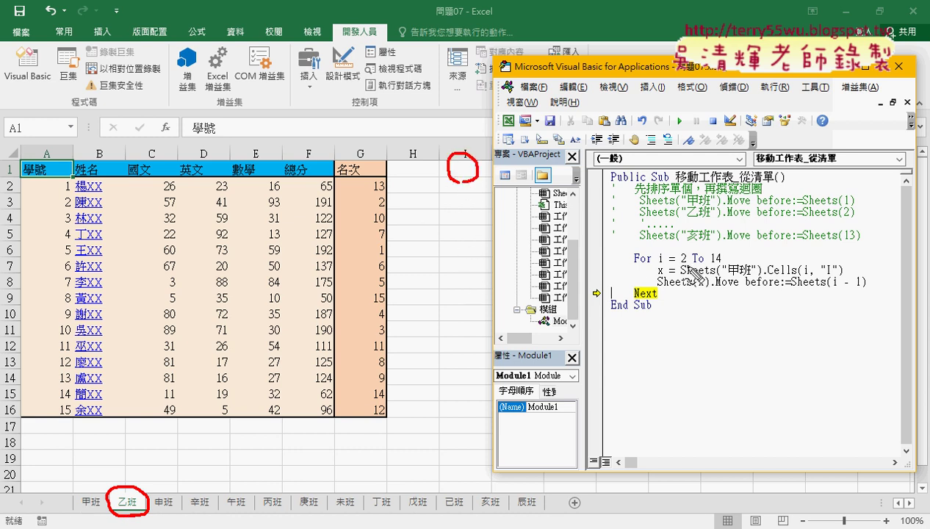
{"action": "left_click_drag", "start_coordinate": [690, 277], "coordinate": [765, 278]}
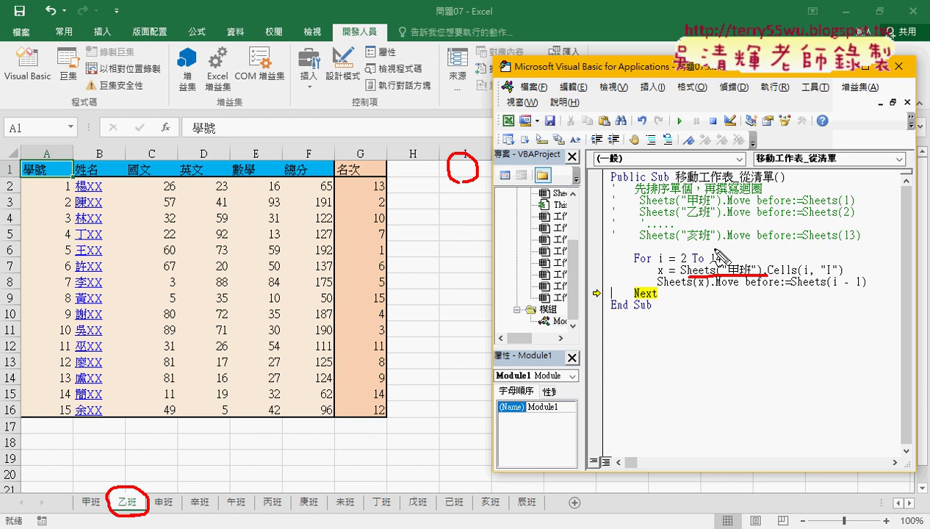
{"action": "key", "text": "Escape"}
- Step through more loop iterations, run the macro to completion, and return to the workbook
{"action": "key", "text": "F8"}
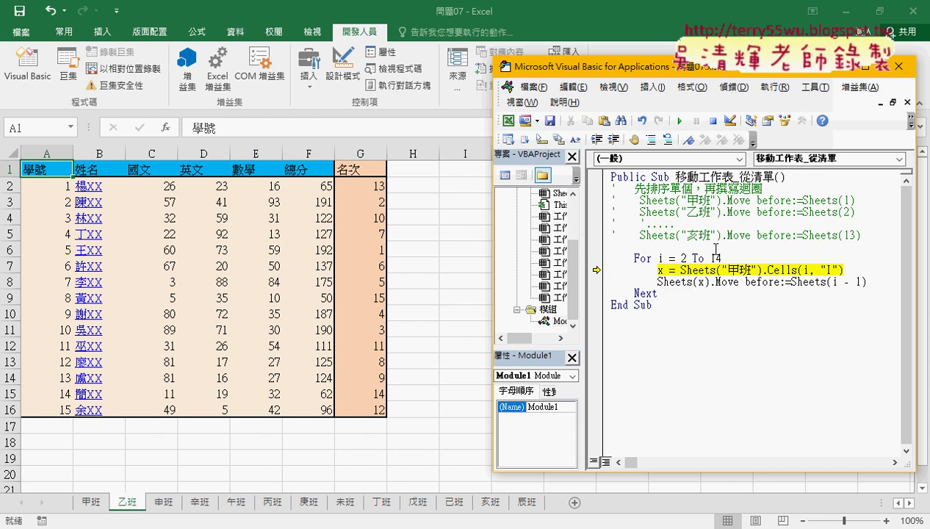
{"action": "key", "text": "F8"}
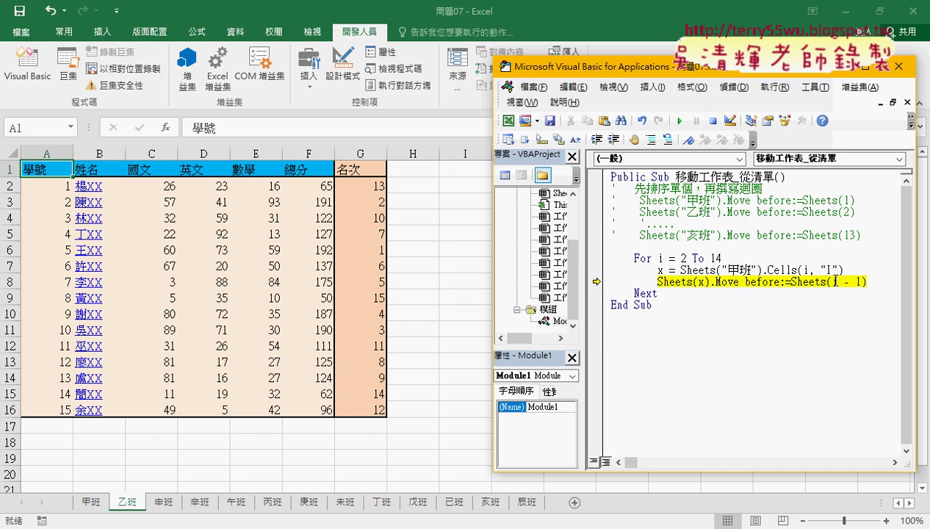
{"action": "key", "text": "F8"}
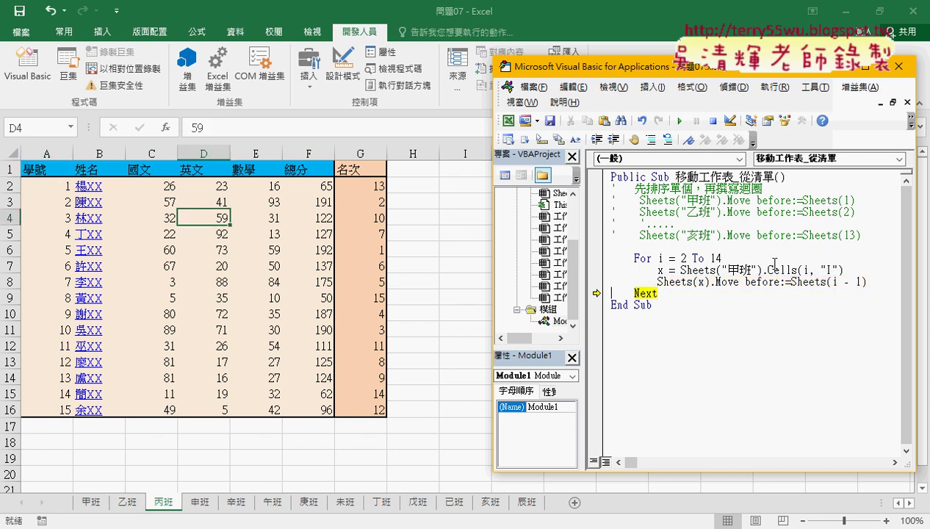
{"action": "key", "text": "F8"}
{"action": "key", "text": "F8"}
{"action": "key", "text": "F8"}
{"action": "key", "text": "F8"}
{"action": "key", "text": "F8"}
{"action": "key", "text": "F8"}
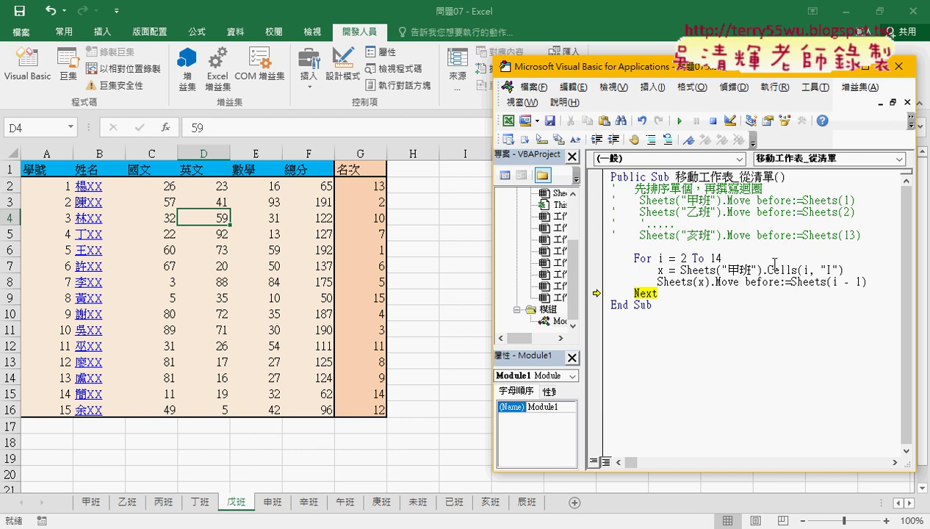
{"action": "left_click", "coordinate": [677, 121]}
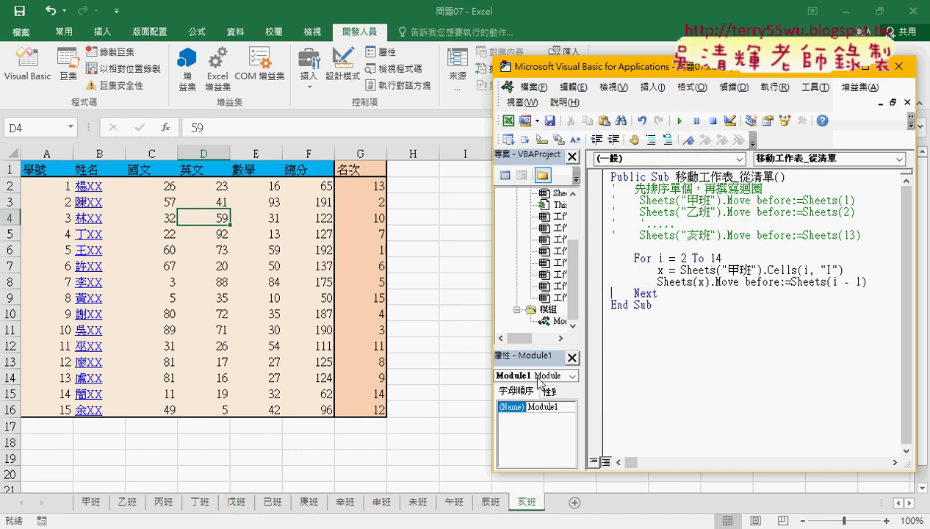
{"action": "left_click", "coordinate": [424, 410]}
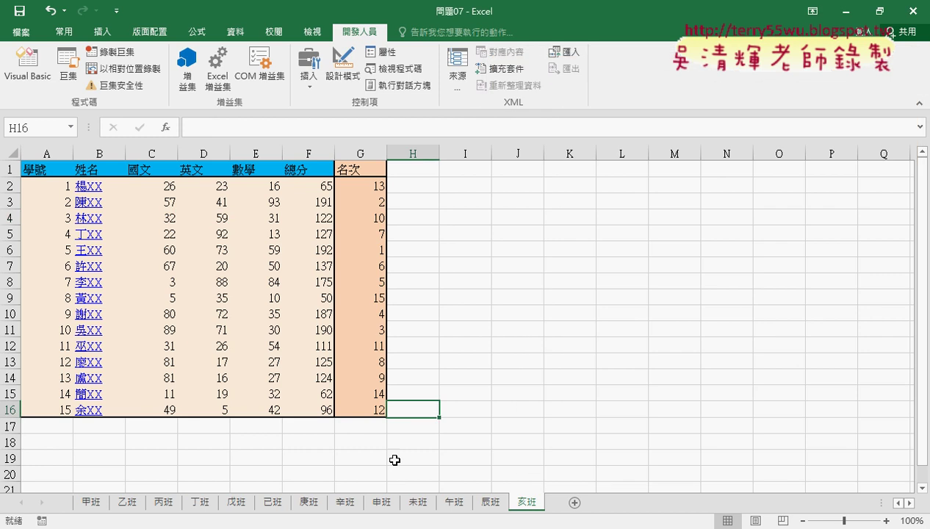
- On the 甲班 sheet, mark how the 甲班-to-亥班 list matches the sheet tab order
{"action": "left_click", "coordinate": [92, 504]}
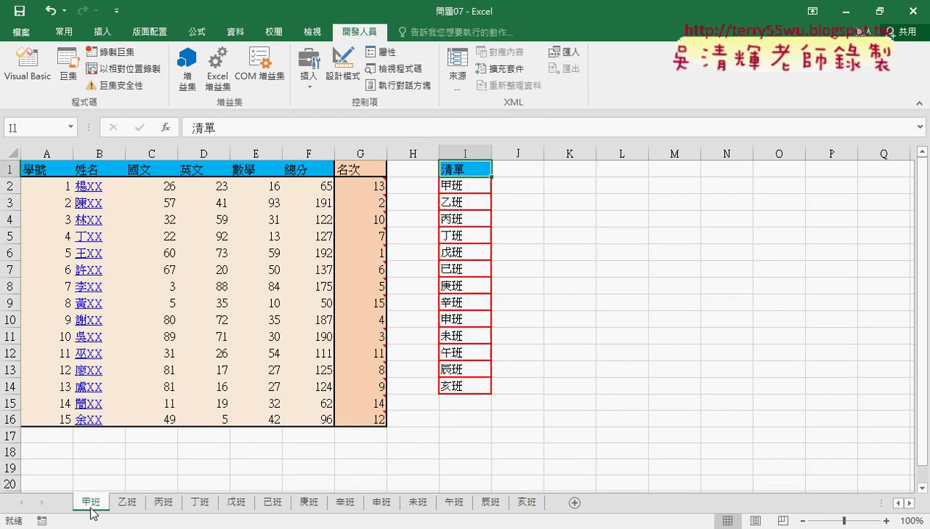
{"action": "left_click", "coordinate": [463, 190]}
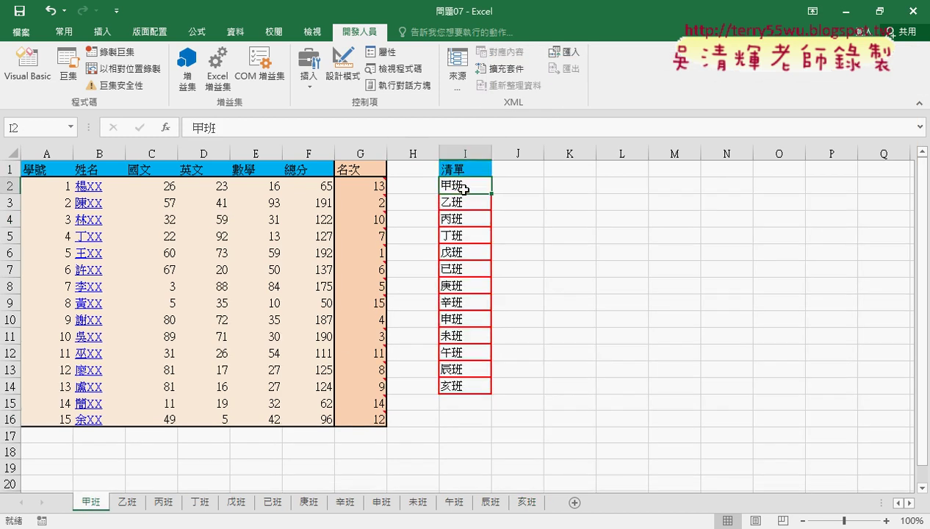
{"action": "left_click_drag", "start_coordinate": [461, 179], "coordinate": [471, 197]}
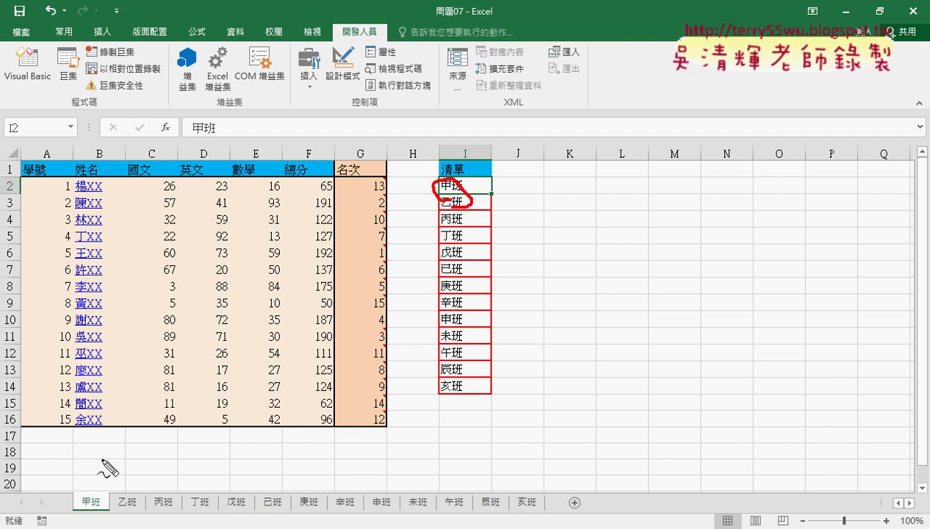
{"action": "left_click_drag", "start_coordinate": [104, 493], "coordinate": [62, 520]}
{"action": "left_click_drag", "start_coordinate": [93, 452], "coordinate": [94, 491]}
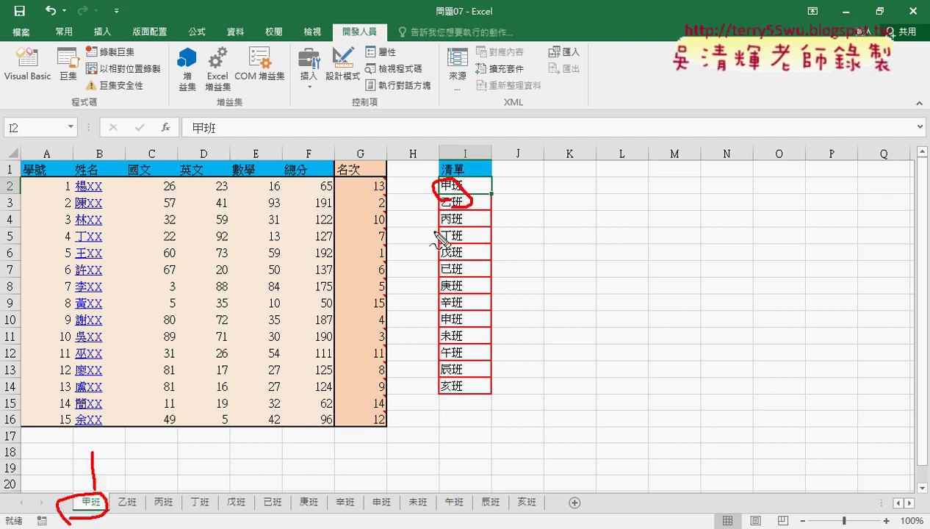
{"action": "mouse_move", "coordinate": [443, 371]}
{"action": "left_mouse_down"}
{"action": "mouse_move", "coordinate": [456, 398]}
{"action": "mouse_move", "coordinate": [519, 440]}
{"action": "mouse_move", "coordinate": [524, 474]}
{"action": "mouse_move", "coordinate": [541, 467]}
{"action": "left_mouse_up"}
{"action": "mouse_move", "coordinate": [517, 504]}
{"action": "left_mouse_down"}
{"action": "mouse_move", "coordinate": [534, 503]}
{"action": "mouse_move", "coordinate": [484, 514]}
{"action": "left_mouse_up"}
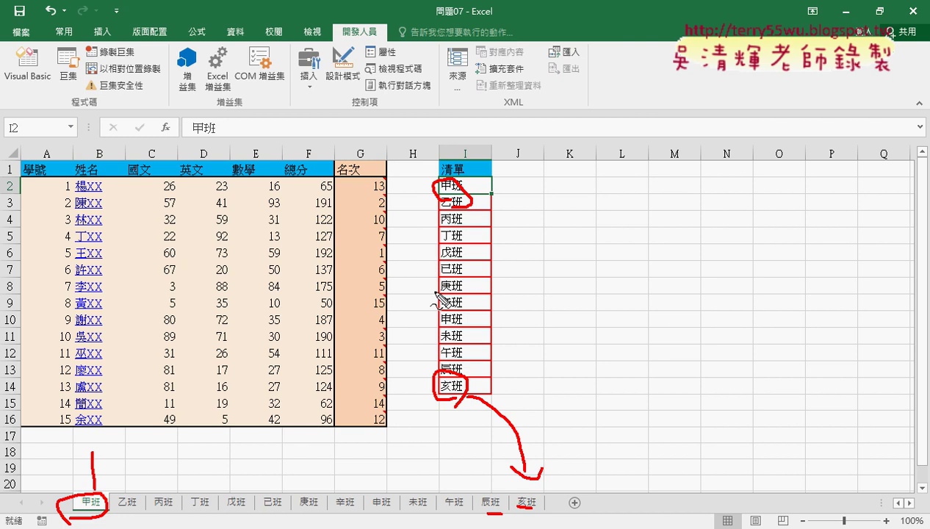
- Clear the marks, select header cell I1 (清單) and open the Data (資料) ribbon tab
{"action": "key", "text": "Escape"}
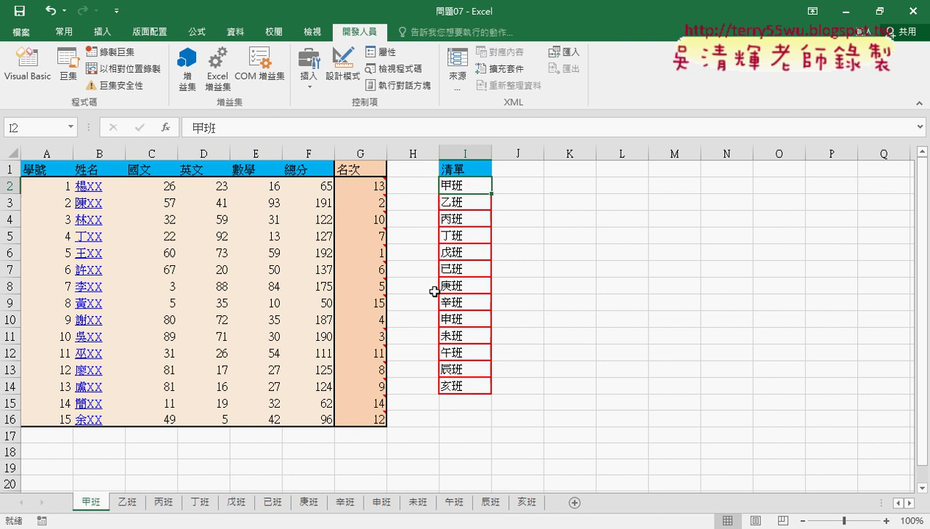
{"action": "left_click", "coordinate": [470, 170]}
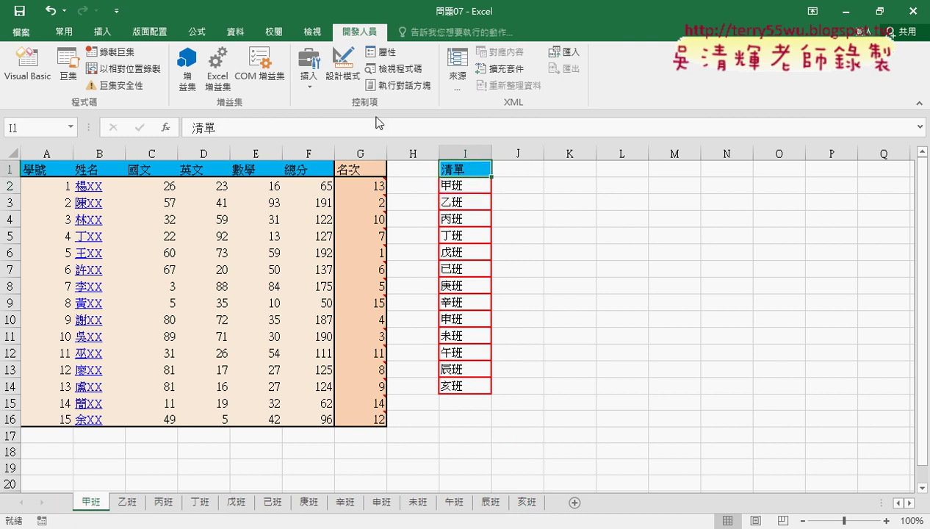
{"action": "left_click", "coordinate": [236, 34]}
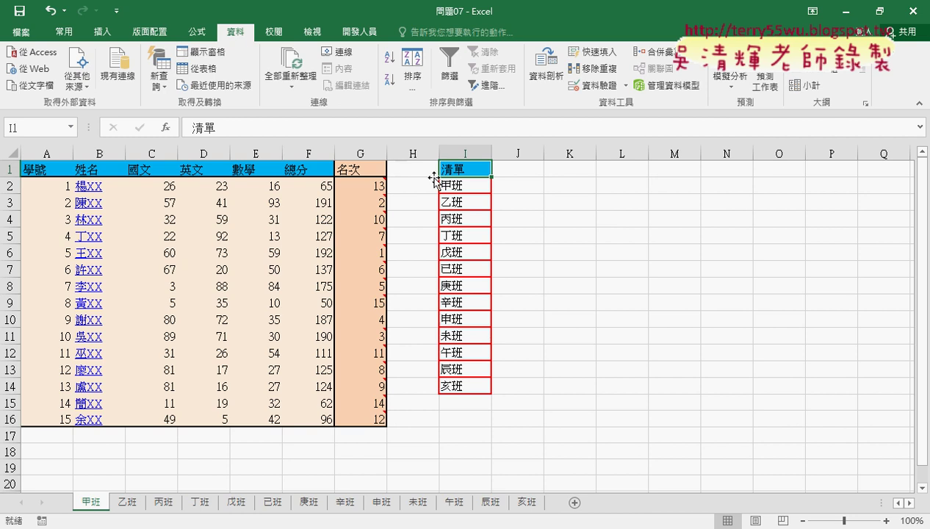
- Sort the 清單 list in I1:I14 A to Z, then bring the VBA editor back
{"action": "left_click_drag", "start_coordinate": [449, 170], "coordinate": [472, 393]}
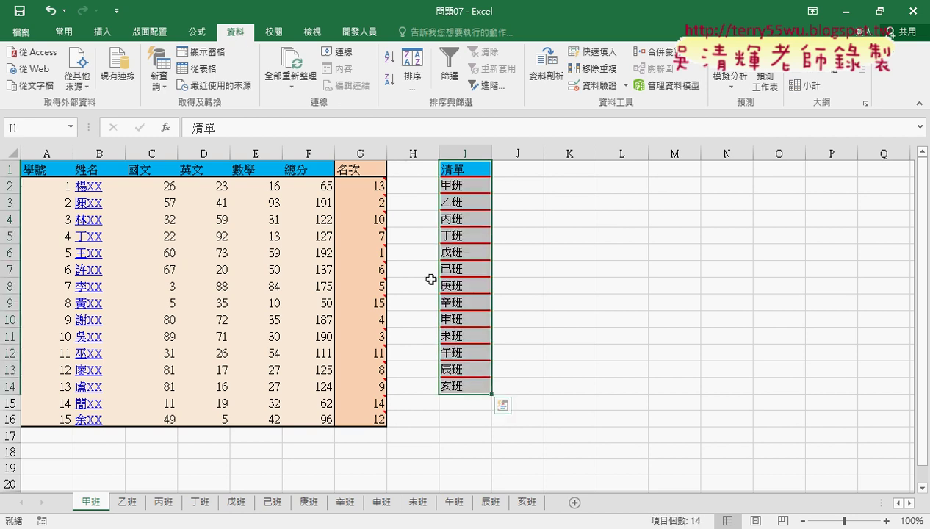
{"action": "left_click", "coordinate": [386, 61]}
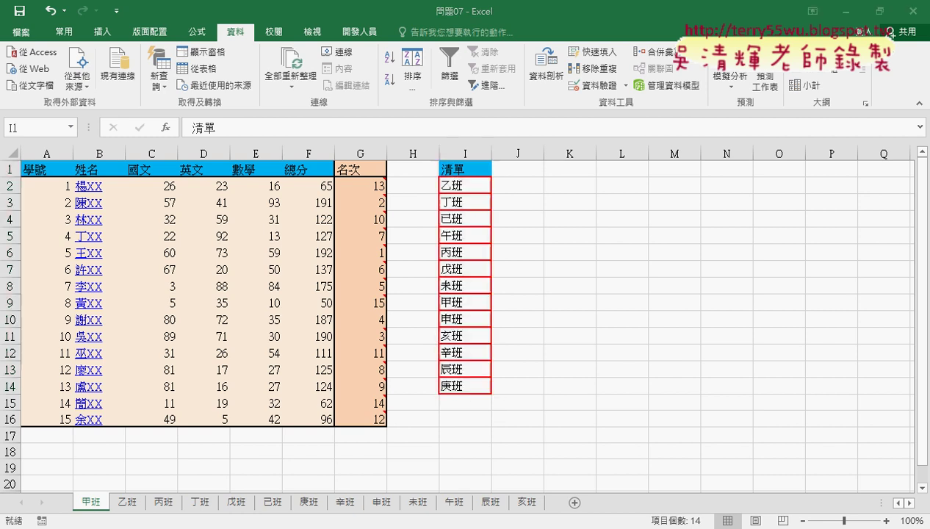
{"action": "left_click", "coordinate": [377, 463]}
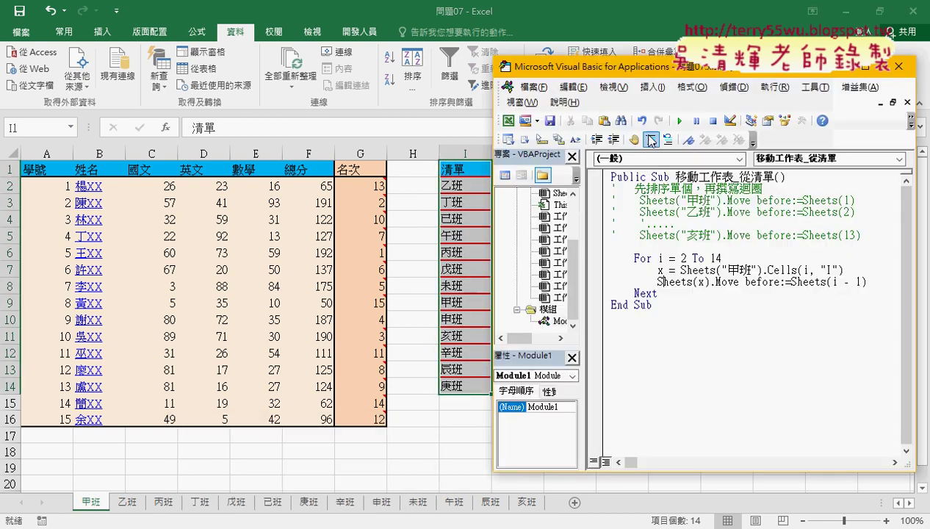
- Run the macro, then annotate how sorted entries like 乙班 and 庚班 match the sheet tabs
{"action": "left_click", "coordinate": [680, 121]}
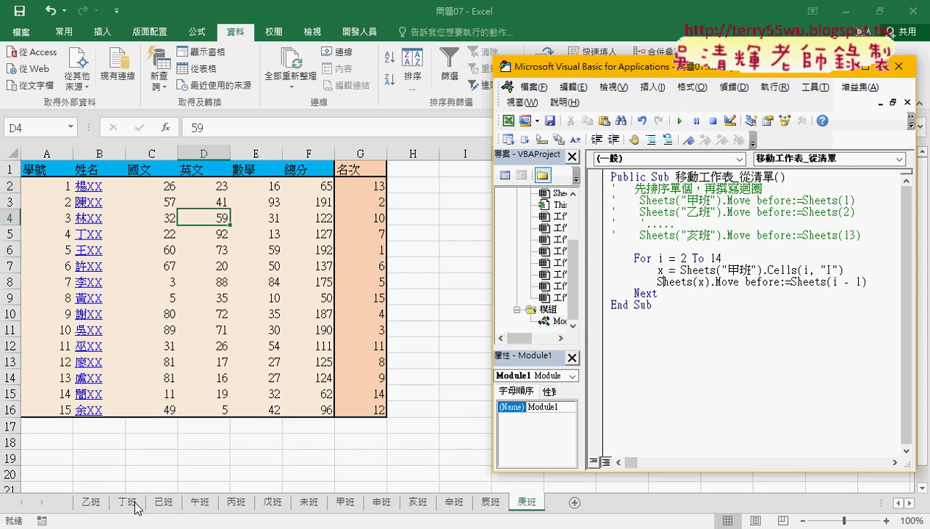
{"action": "left_click", "coordinate": [342, 502]}
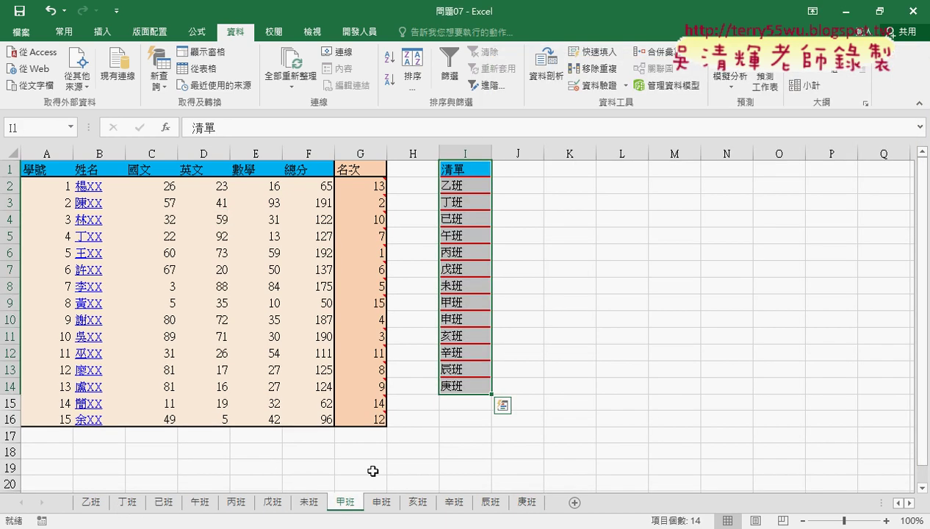
{"action": "left_click", "coordinate": [469, 183]}
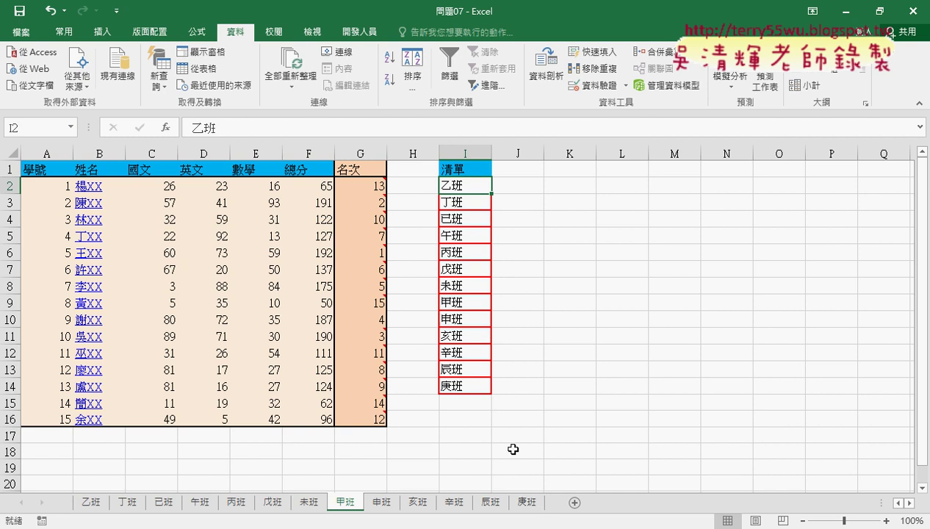
{"action": "left_click_drag", "start_coordinate": [461, 196], "coordinate": [479, 177]}
{"action": "left_click_drag", "start_coordinate": [101, 487], "coordinate": [90, 517]}
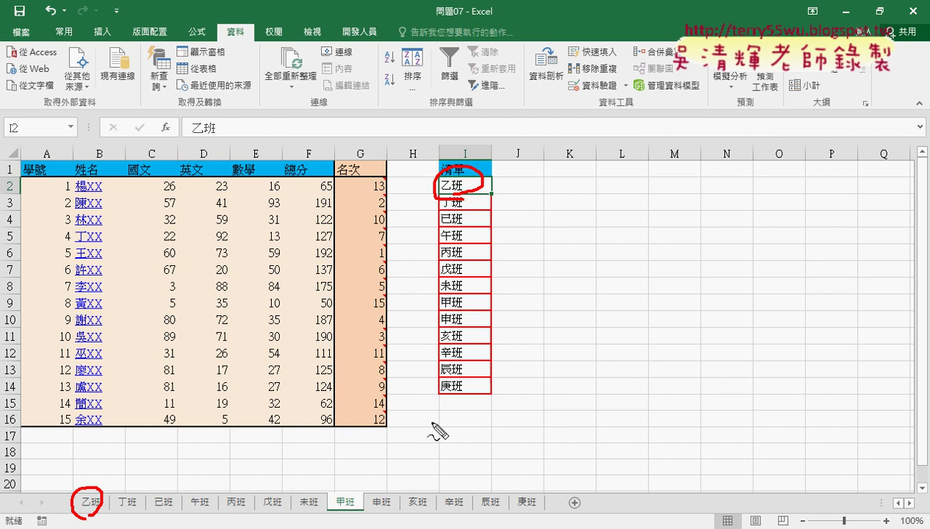
{"action": "mouse_move", "coordinate": [476, 381]}
{"action": "left_mouse_down"}
{"action": "mouse_move", "coordinate": [517, 486]}
{"action": "mouse_move", "coordinate": [531, 475]}
{"action": "left_mouse_up"}
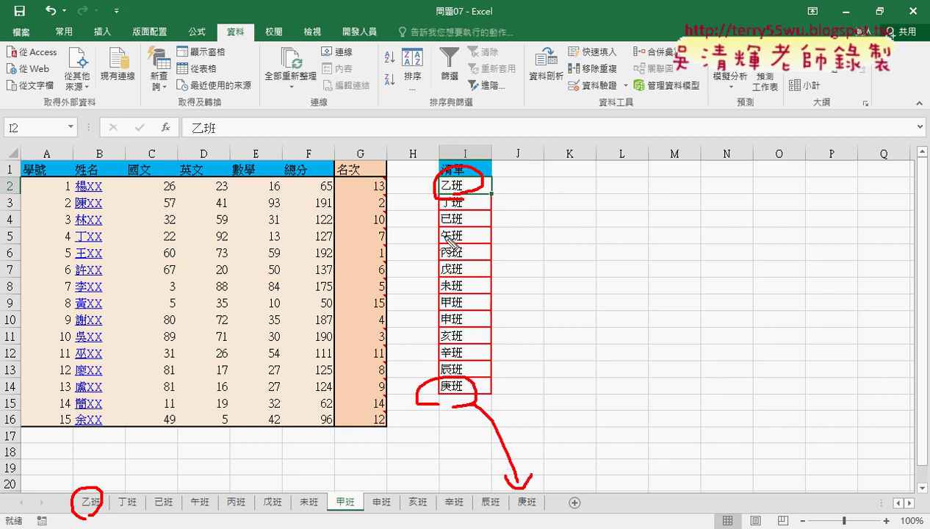
{"action": "left_click_drag", "start_coordinate": [419, 184], "coordinate": [101, 459]}
{"action": "left_click_drag", "start_coordinate": [103, 417], "coordinate": [102, 462]}
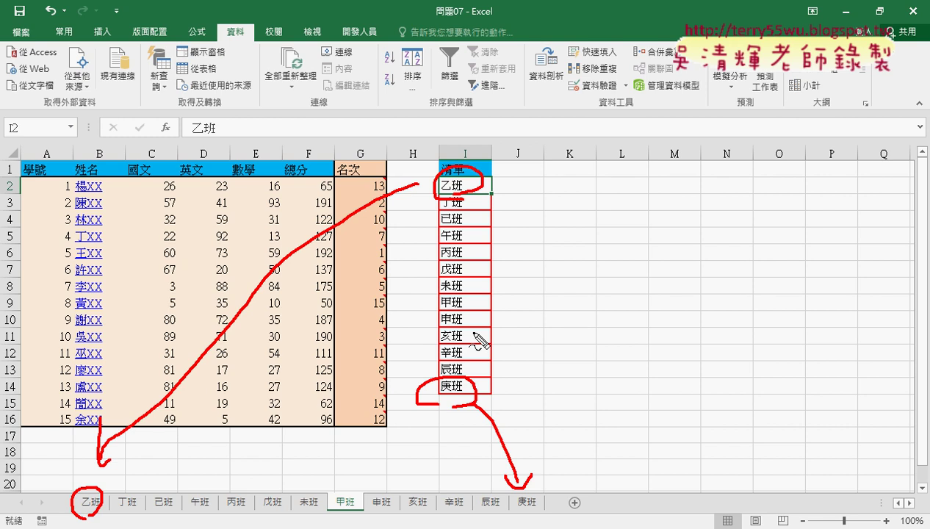
{"action": "key", "text": "Escape"}
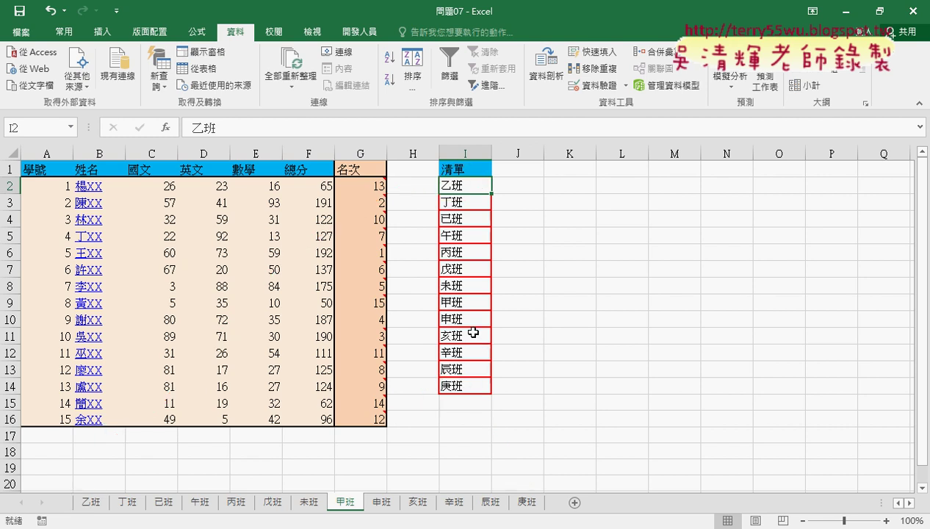
- Switch from Excel to the code notes document in Chrome
{"action": "left_click", "coordinate": [303, 528]}
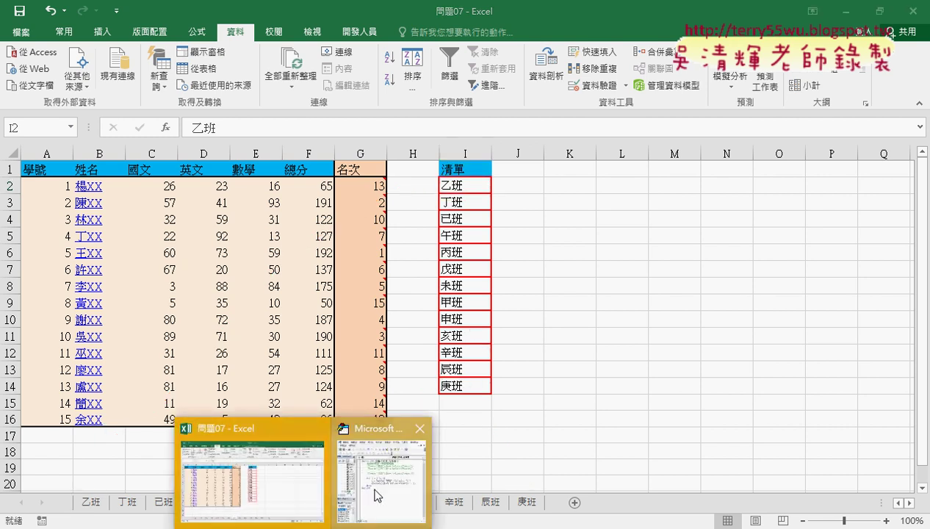
{"action": "left_click", "coordinate": [377, 496]}
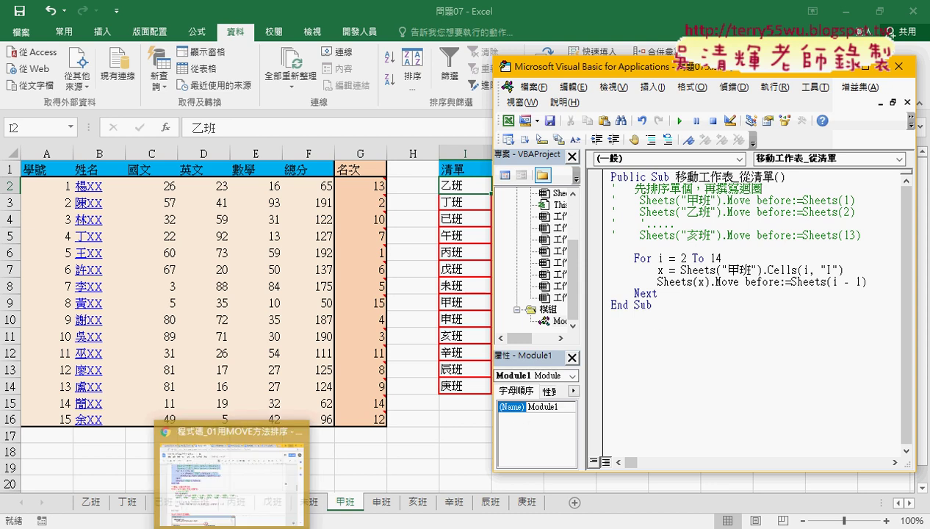
{"action": "left_click", "coordinate": [231, 470]}
- Scroll up through the code notes, then switch to the 單元09 Google Drive folder
{"action": "scroll", "coordinate": [432, 276], "scroll_direction": "up", "scroll_amount": 2}
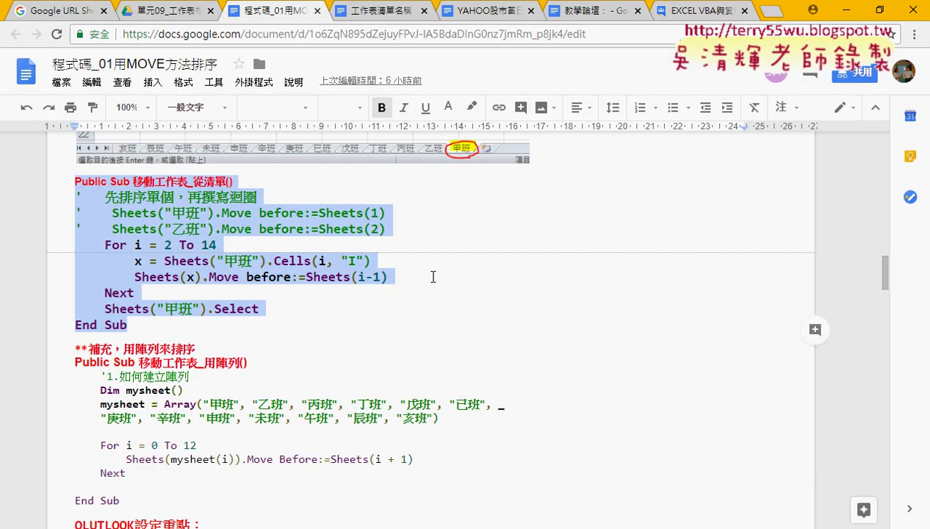
{"action": "scroll", "coordinate": [433, 276], "scroll_direction": "up", "scroll_amount": 1}
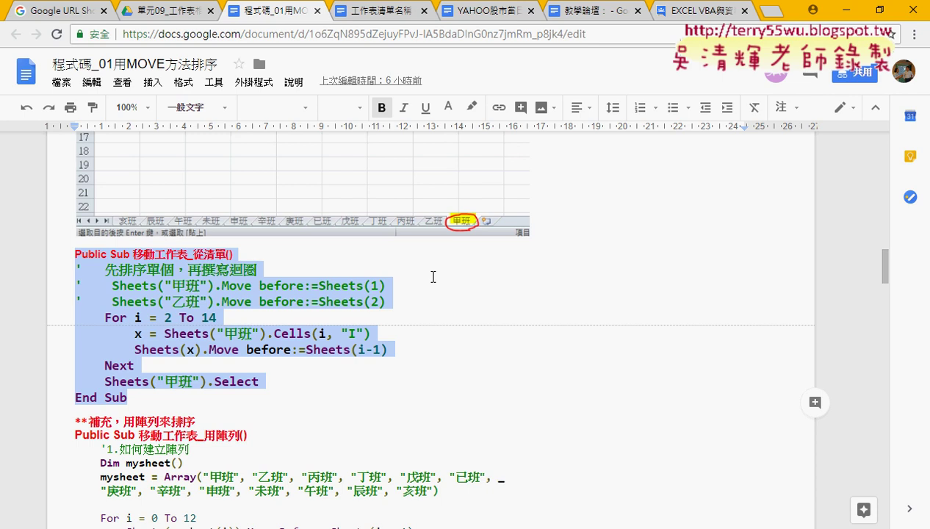
{"action": "left_click", "coordinate": [154, 11]}
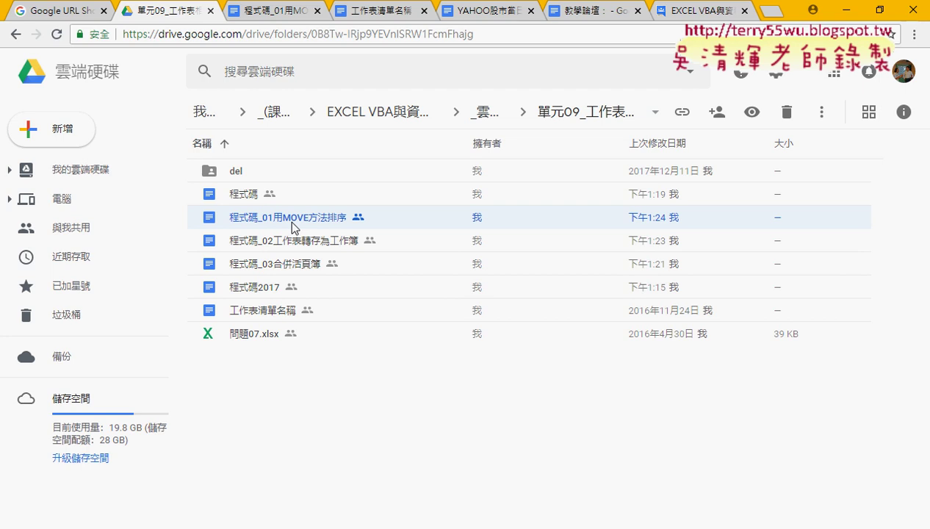
- Return to the 程式碼_01用MOVE方法排序 document and scroll down through its code
{"action": "left_click", "coordinate": [280, 18]}
{"action": "scroll", "coordinate": [531, 249], "scroll_direction": "down", "scroll_amount": 2}
{"action": "scroll", "coordinate": [577, 253], "scroll_direction": "down", "scroll_amount": 4}
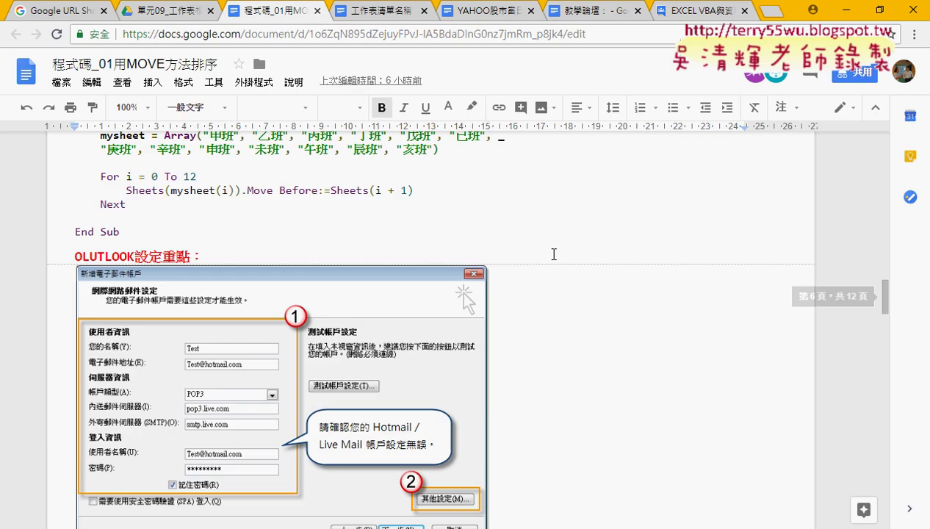
{"action": "scroll", "coordinate": [578, 253], "scroll_direction": "down", "scroll_amount": 2}
{"action": "scroll", "coordinate": [580, 252], "scroll_direction": "down", "scroll_amount": 3}
{"action": "scroll", "coordinate": [580, 253], "scroll_direction": "down", "scroll_amount": 5}
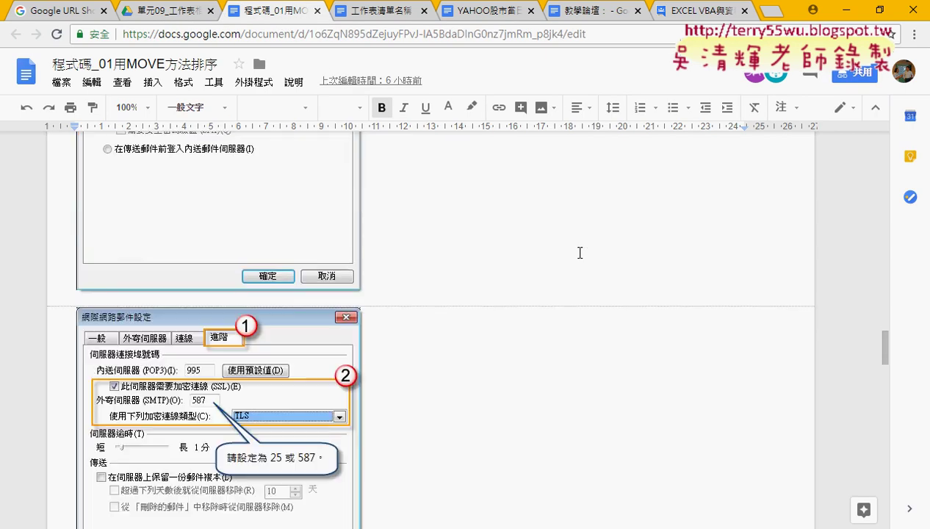
{"action": "scroll", "coordinate": [580, 253], "scroll_direction": "down", "scroll_amount": 5}
{"action": "scroll", "coordinate": [580, 253], "scroll_direction": "down", "scroll_amount": 5}
{"action": "scroll", "coordinate": [579, 253], "scroll_direction": "down", "scroll_amount": 5}
{"action": "scroll", "coordinate": [579, 252], "scroll_direction": "down", "scroll_amount": 4}
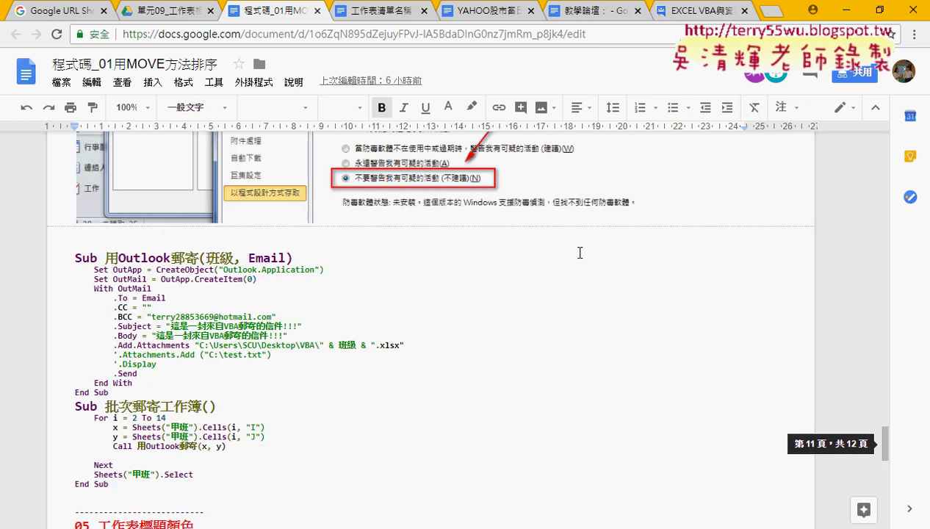
{"action": "scroll", "coordinate": [580, 253], "scroll_direction": "down", "scroll_amount": 3}
{"action": "scroll", "coordinate": [579, 252], "scroll_direction": "down", "scroll_amount": 3}
{"action": "scroll", "coordinate": [581, 259], "scroll_direction": "down", "scroll_amount": 5}
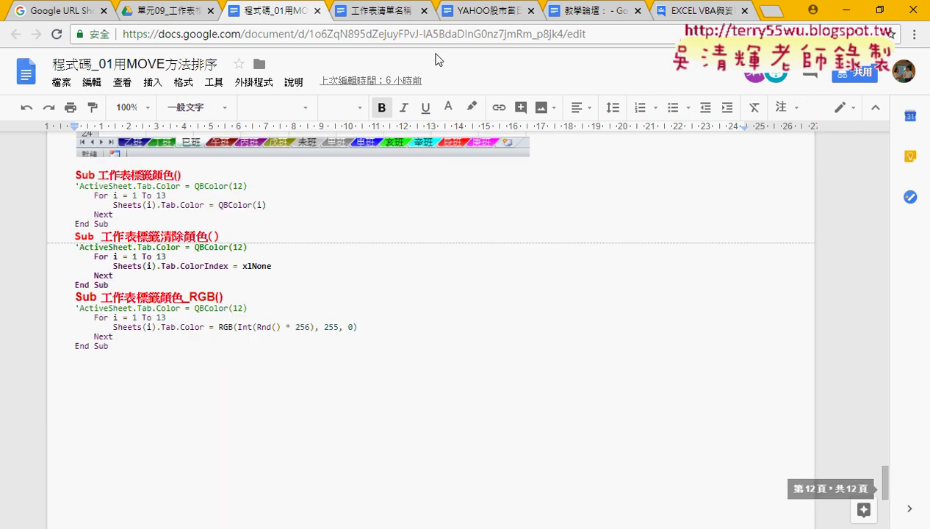
- Open 程式碼_02工作表轉存為工作簿 from the Drive folder and close the 程式碼_01 tab
{"action": "left_click", "coordinate": [376, 11]}
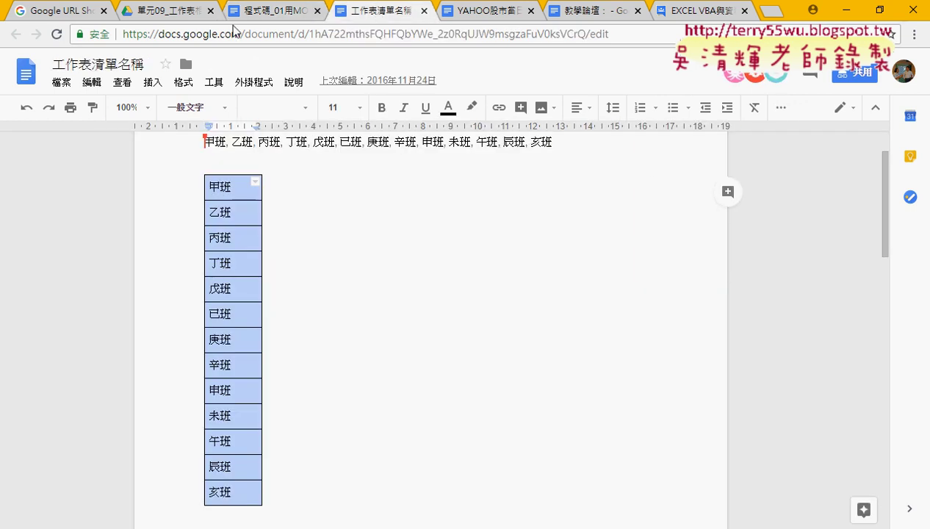
{"action": "left_click", "coordinate": [162, 13]}
{"action": "double_click", "coordinate": [323, 243]}
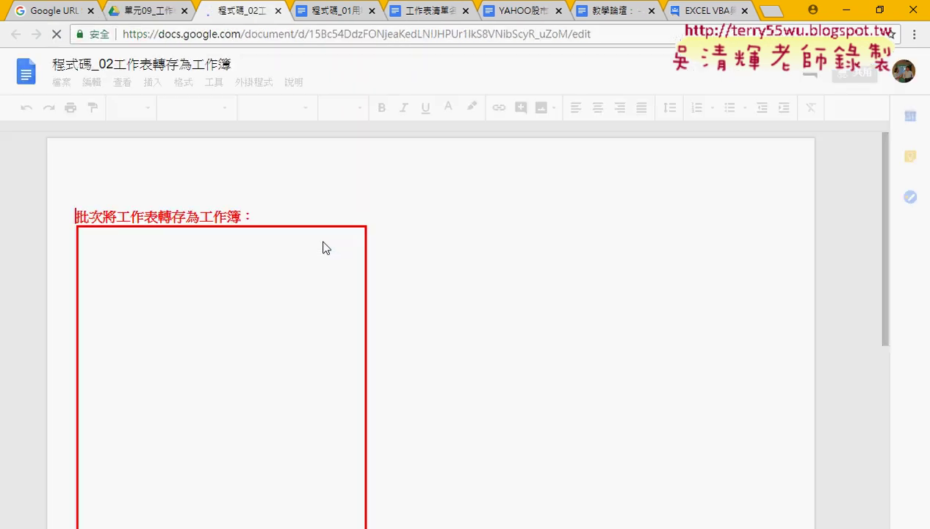
{"action": "left_click", "coordinate": [372, 11]}
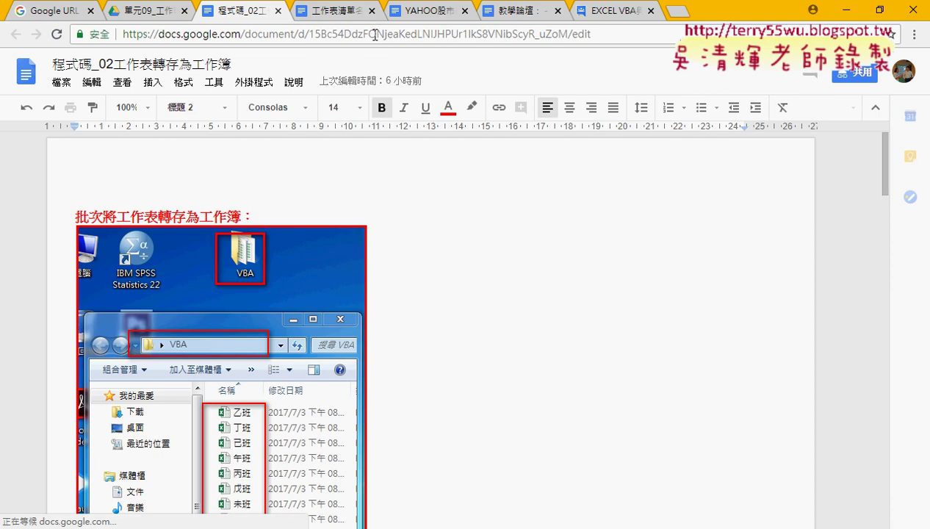